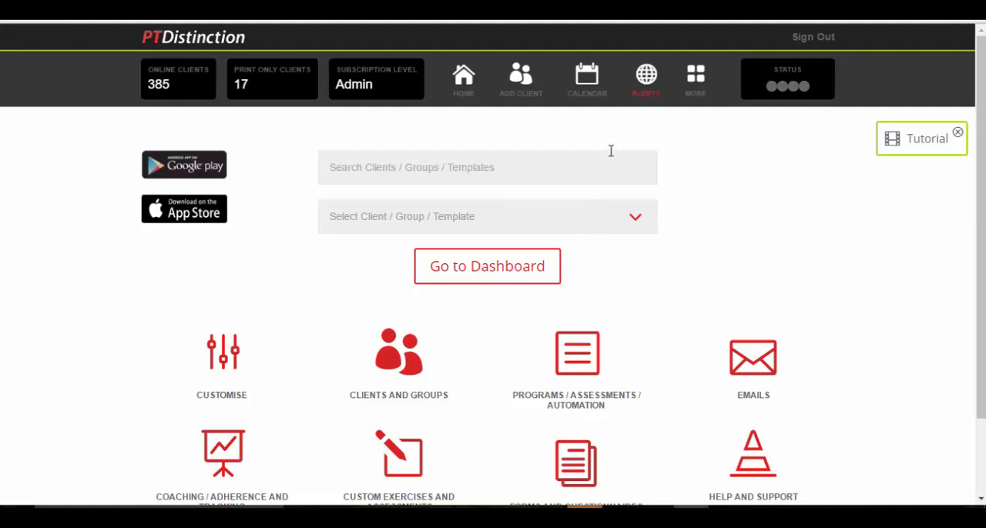
# Review the Program Health alerts for clients whose programs have run out or are not scheduled, and close the list
pyautogui.click(646, 80)
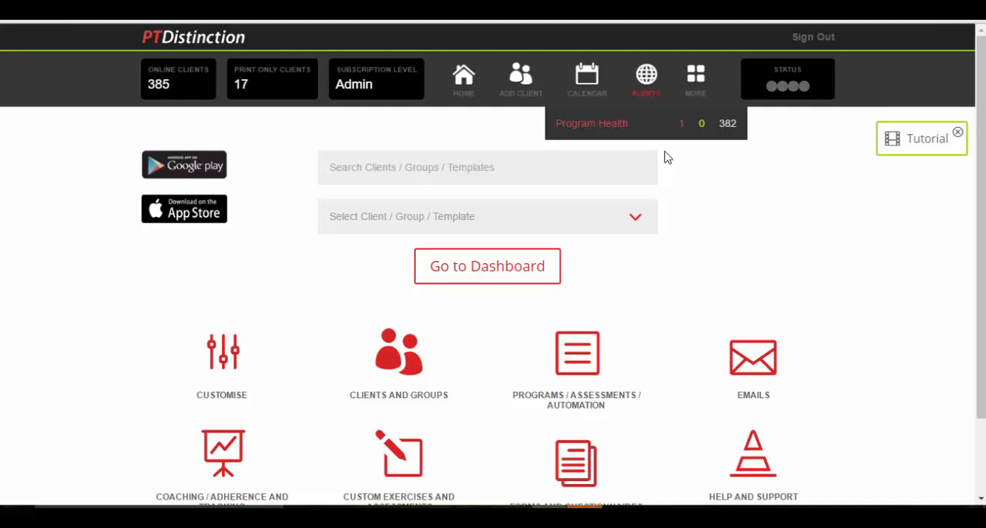
pyautogui.click(606, 131)
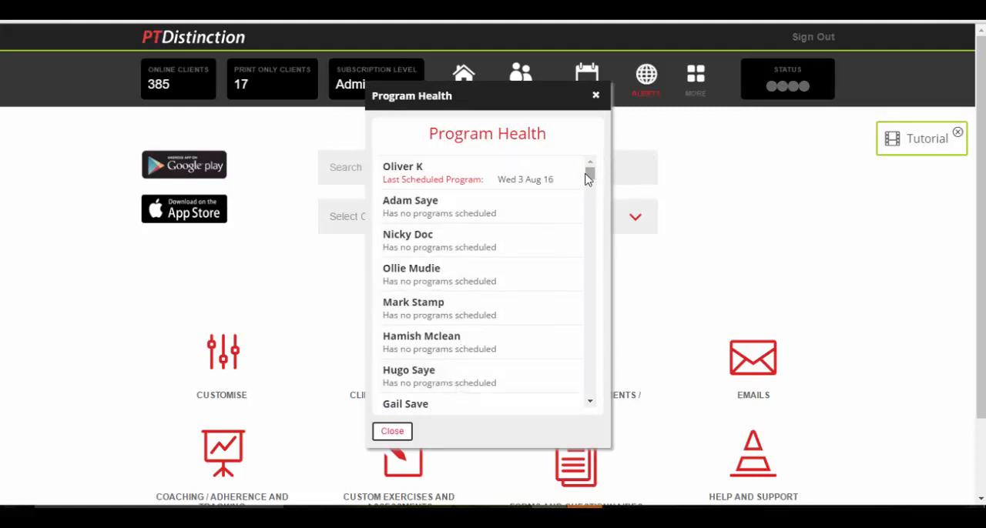
pyautogui.moveTo(589, 174)
pyautogui.mouseDown()
pyautogui.moveTo(590, 254)
pyautogui.moveTo(586, 178)
pyautogui.mouseUp()
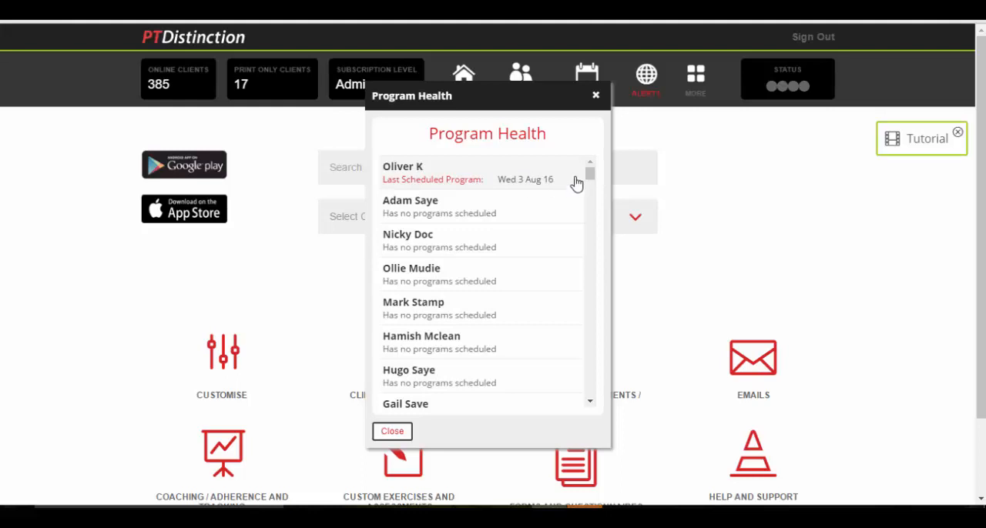
pyautogui.click(594, 95)
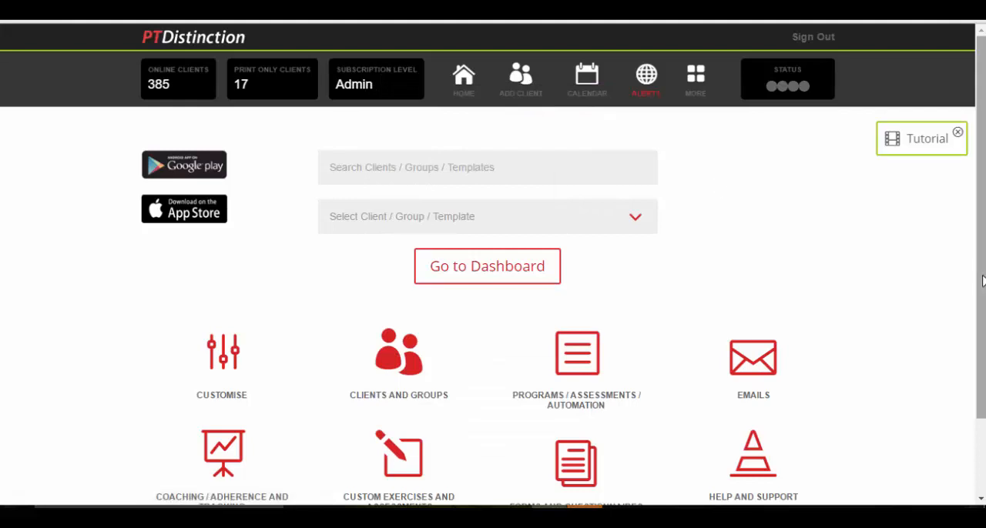
# Search for the client by first name, select the matching client and go to that client's dashboard
pyautogui.click(473, 169)
pyautogui.write('tim')
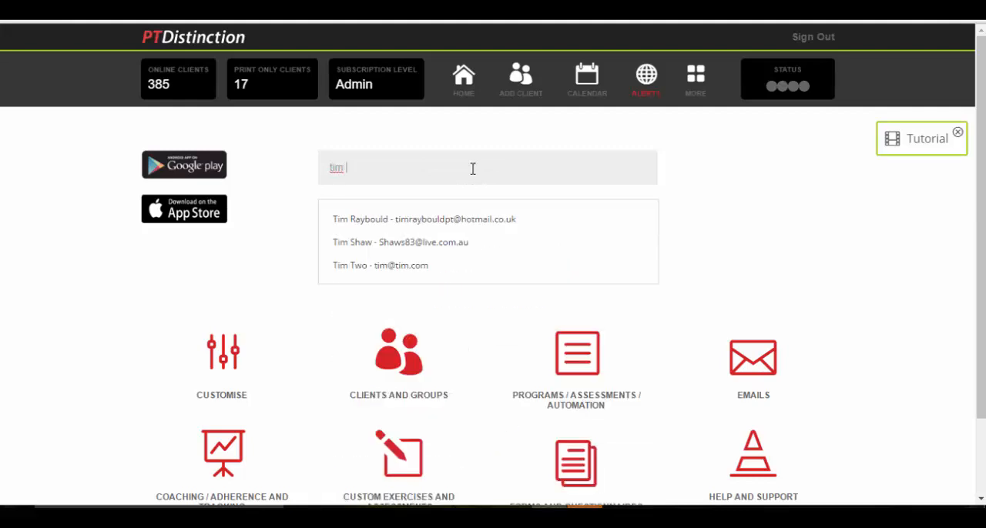
pyautogui.click(363, 276)
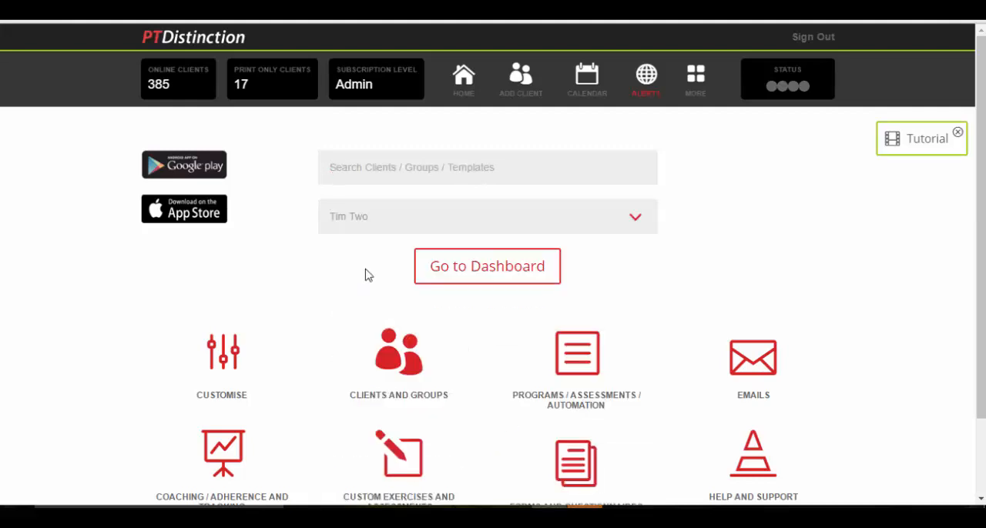
pyautogui.click(469, 273)
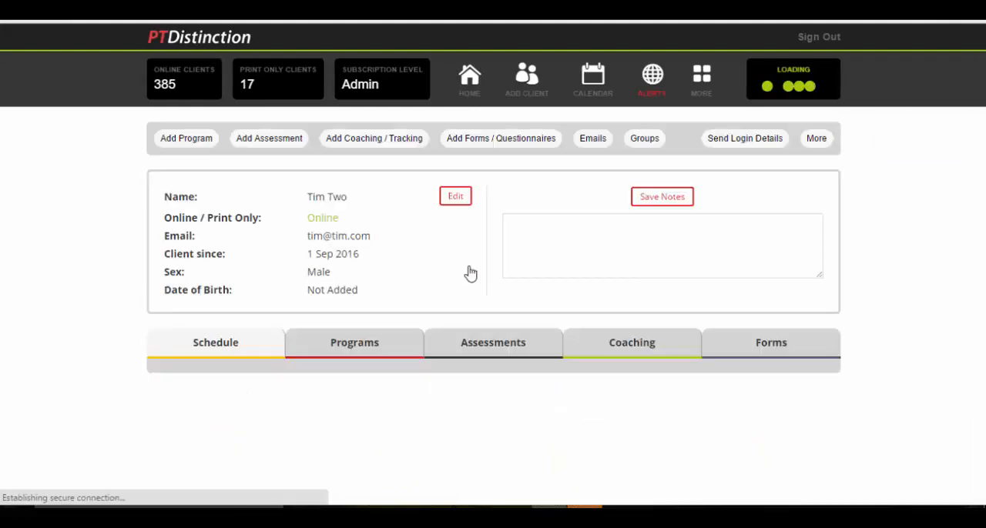
# Examine the client's weekly schedule for 19 - 25 Sep, 2016 for planned programs and events
pyautogui.scroll(-3, 505, 295)
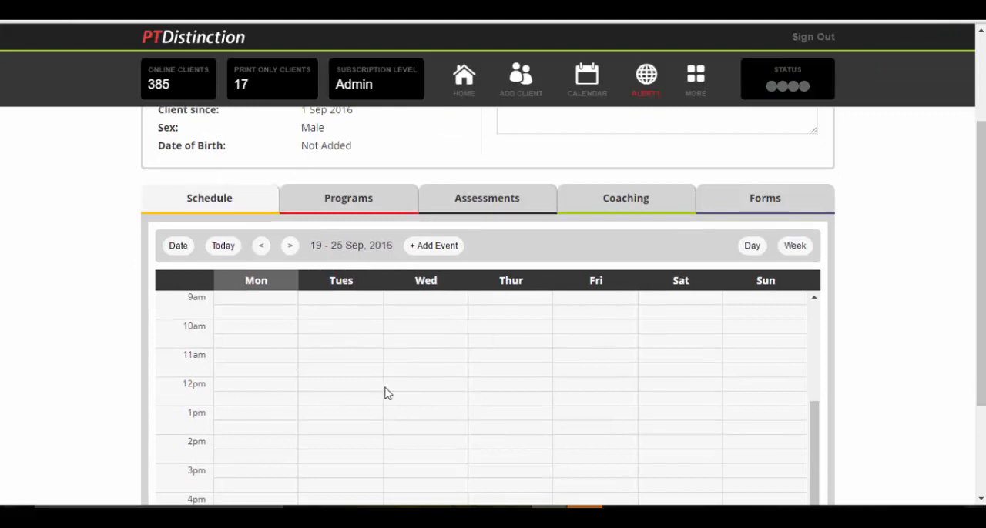
pyautogui.scroll(8, 493, 361)
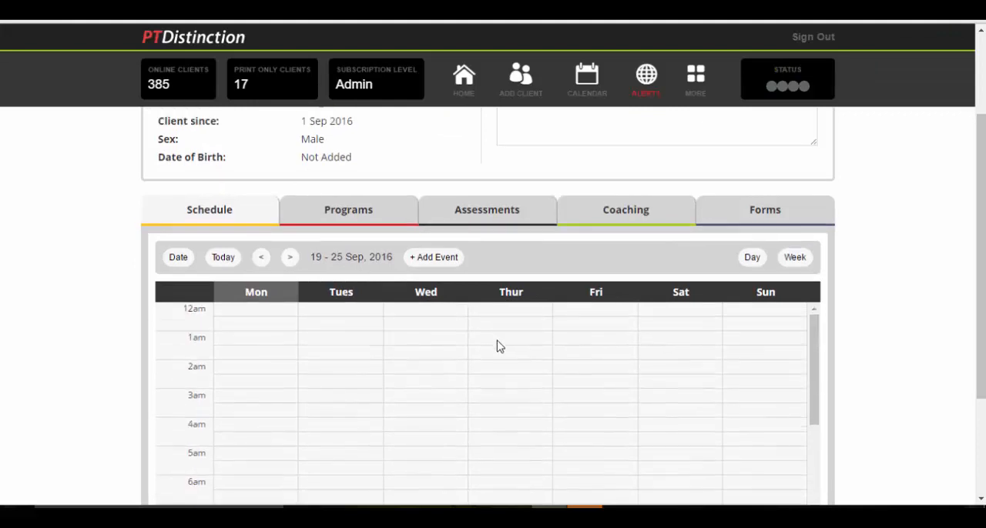
pyautogui.scroll(3, 779, 326)
pyautogui.scroll(-3, 891, 280)
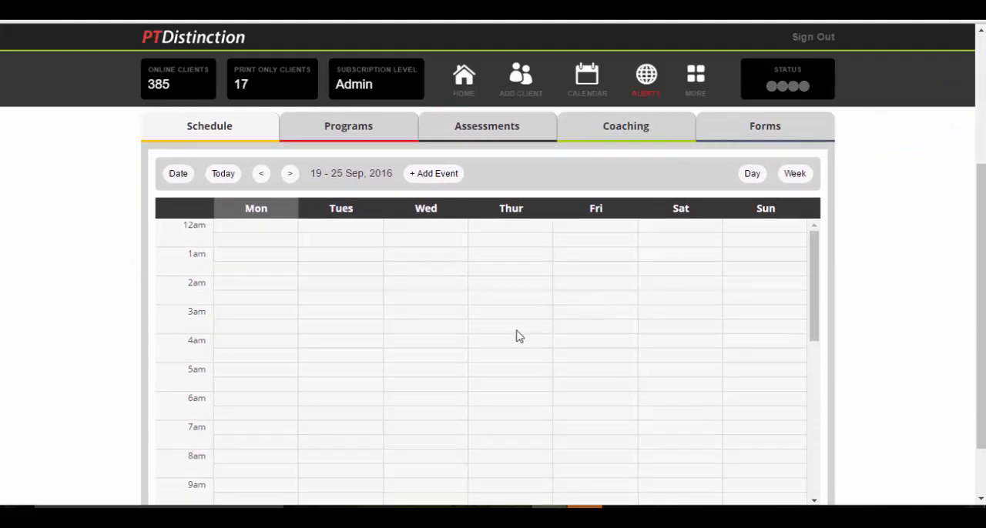
pyautogui.scroll(1, 514, 339)
pyautogui.scroll(-1, 595, 350)
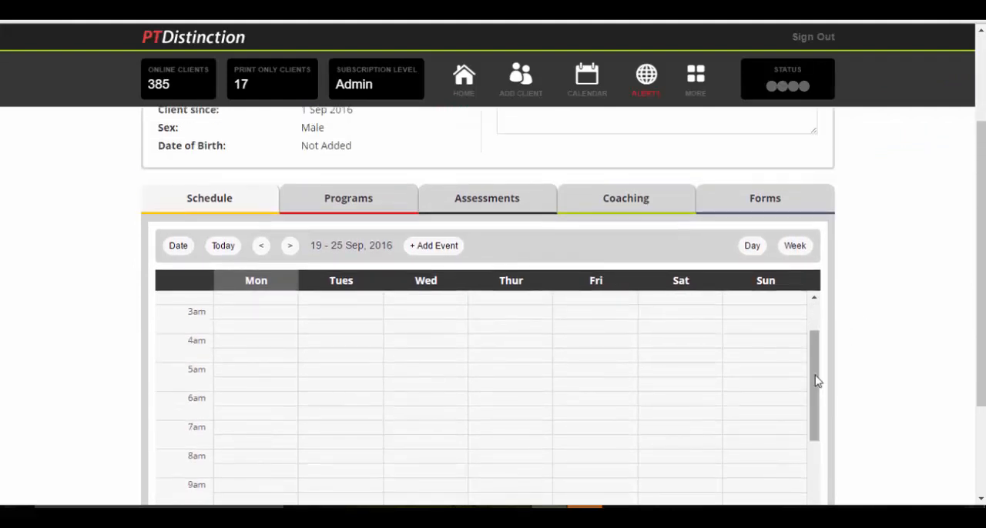
pyautogui.scroll(1, 817, 380)
pyautogui.scroll(2, 901, 332)
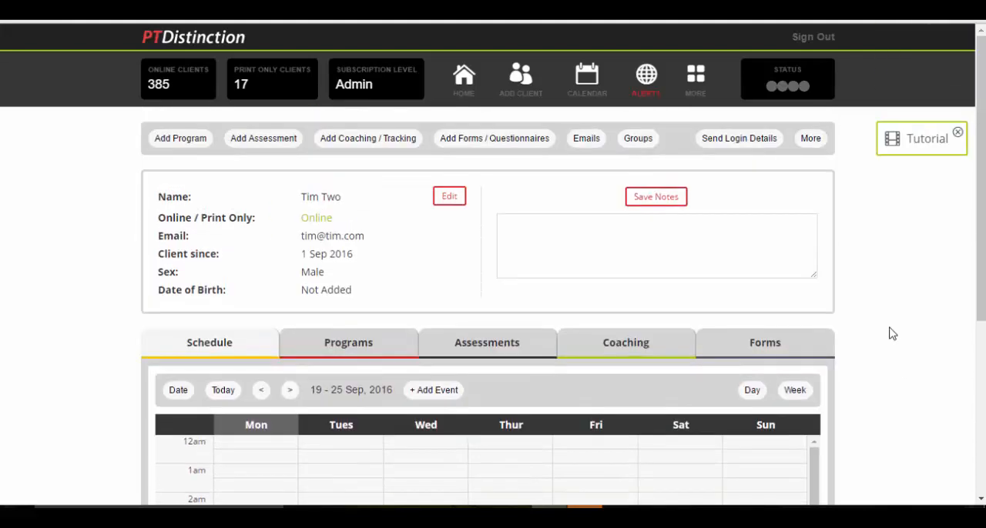
# Add a new program for the client and set the number of programs in the phase to 7
pyautogui.click(179, 141)
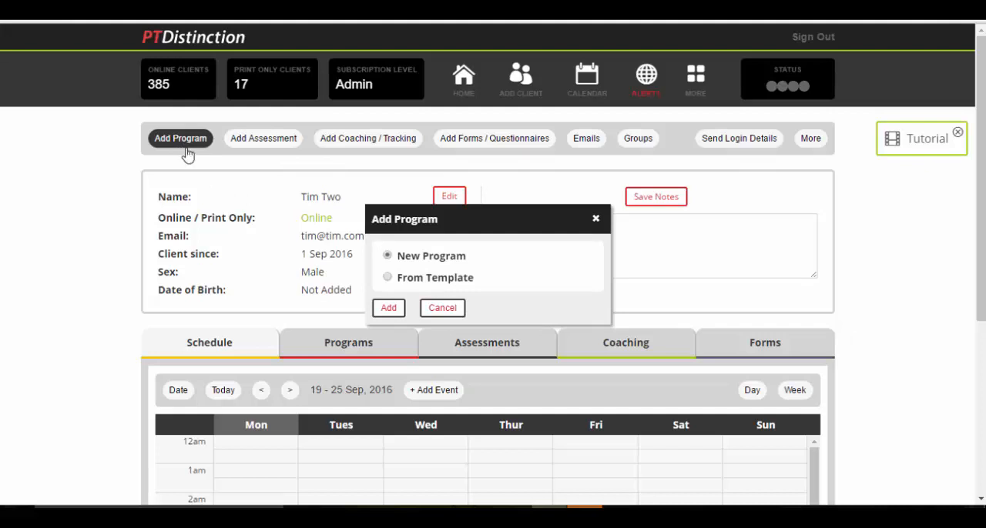
pyautogui.click(389, 308)
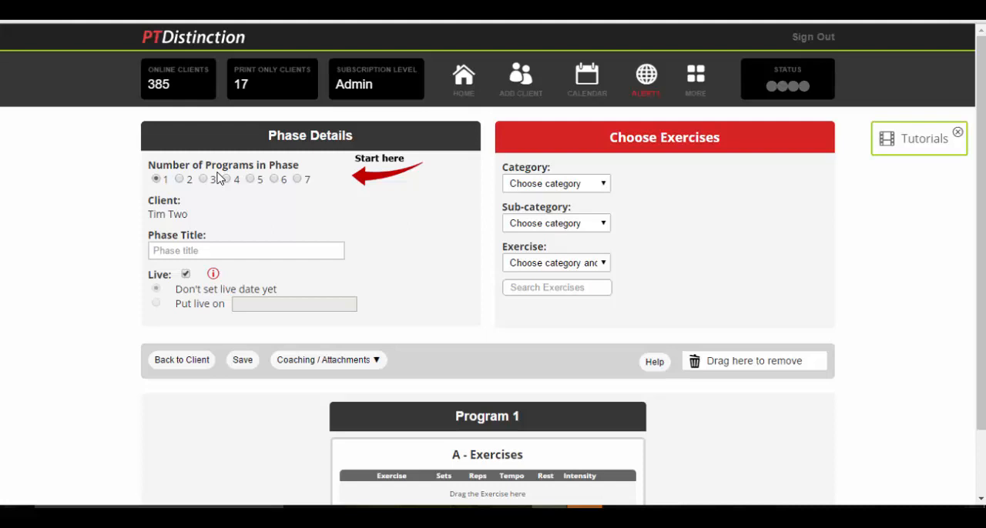
pyautogui.click(297, 179)
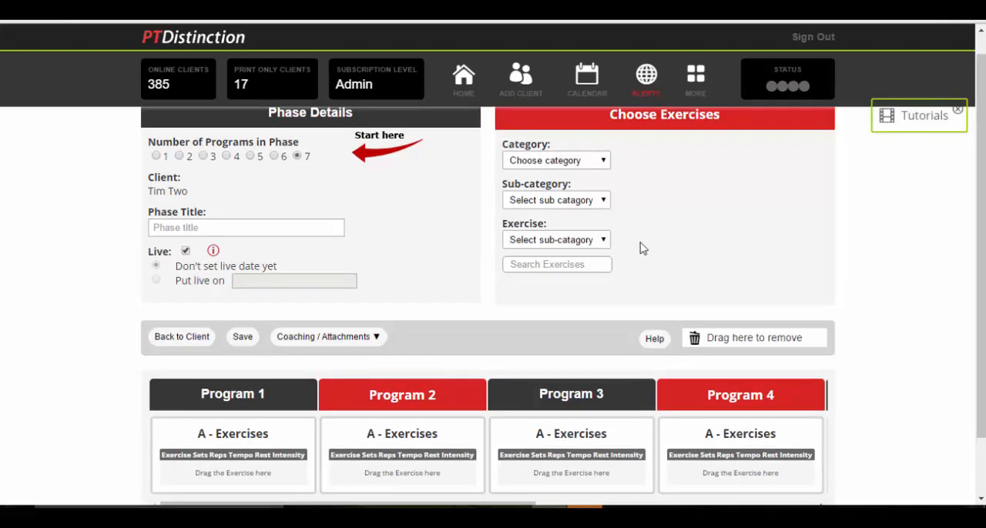
# Add Barbell Back Squat to the A exercises of the programs and set 3 sets and 5 reps in Program 1
pyautogui.click(576, 266)
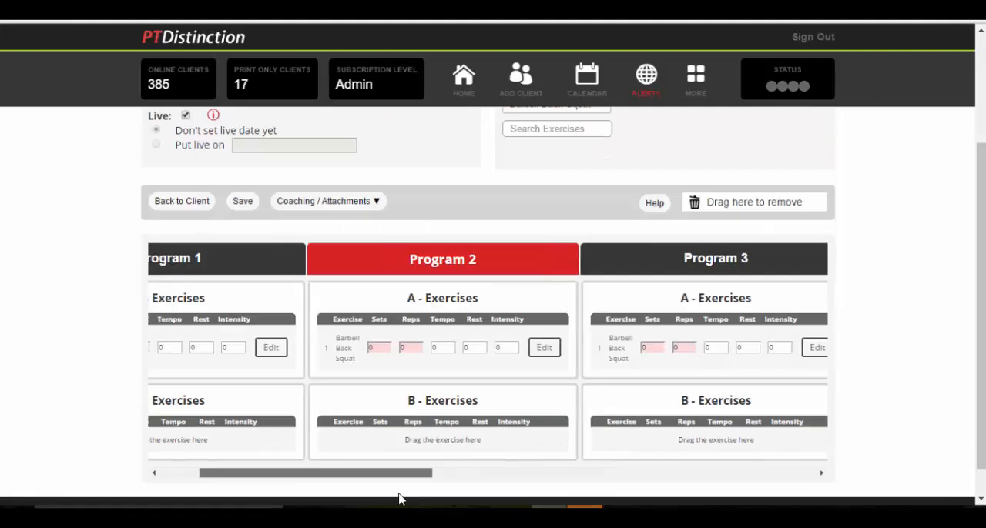
pyautogui.moveTo(401, 498); pyautogui.dragTo(317, 486)
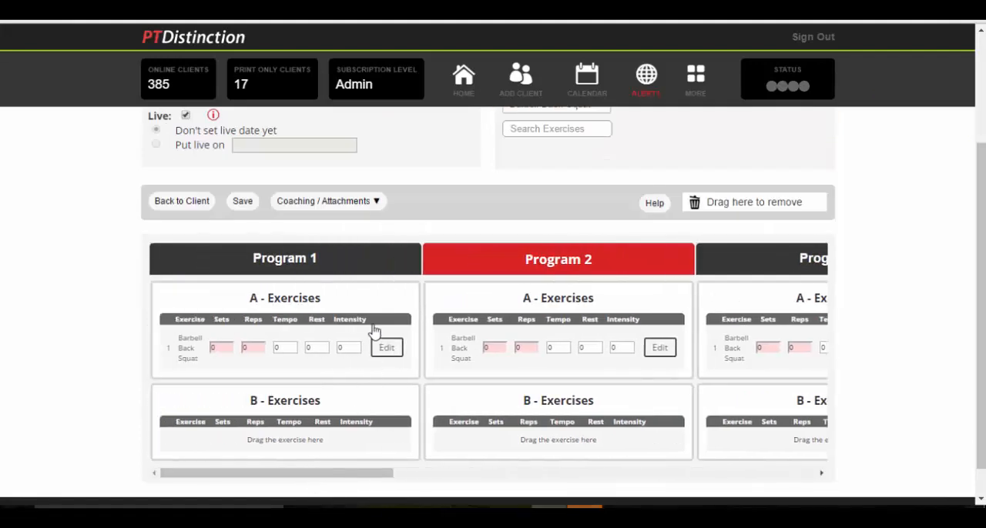
pyautogui.click(222, 347)
pyautogui.press('BackSpace')
pyautogui.write('3')
pyautogui.click(259, 348)
pyautogui.press('BackSpace')
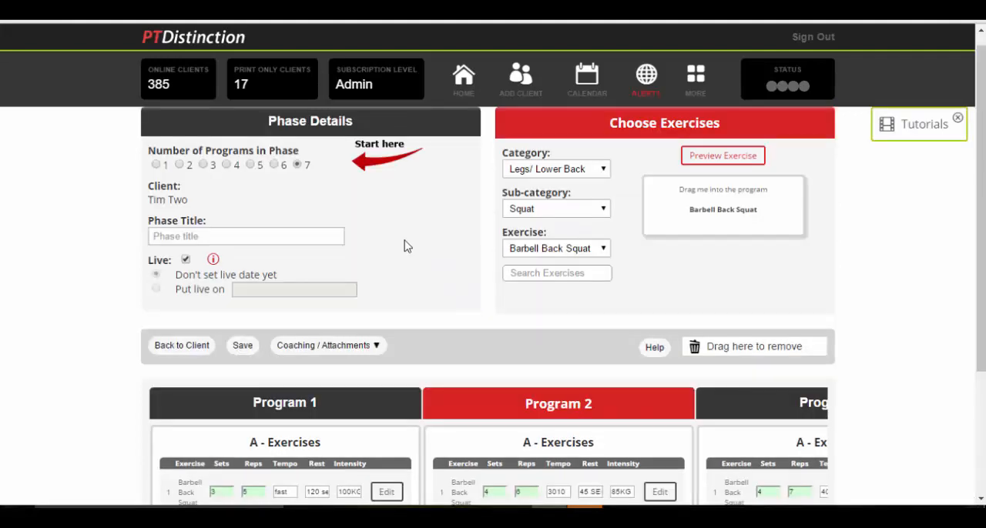
# Title the phase "Starting Strength" and save it
pyautogui.click(194, 237)
pyautogui.write('Starting Strength')
pyautogui.click(242, 346)
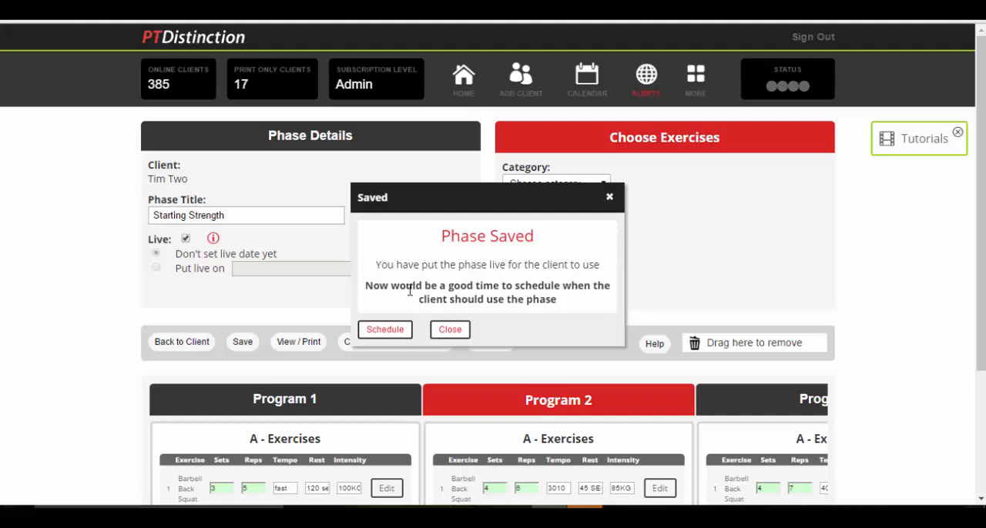
# Start scheduling the phase with Program 1 on Mon 19 Sep 16 at 8 hrs 0 mins
pyautogui.click(385, 330)
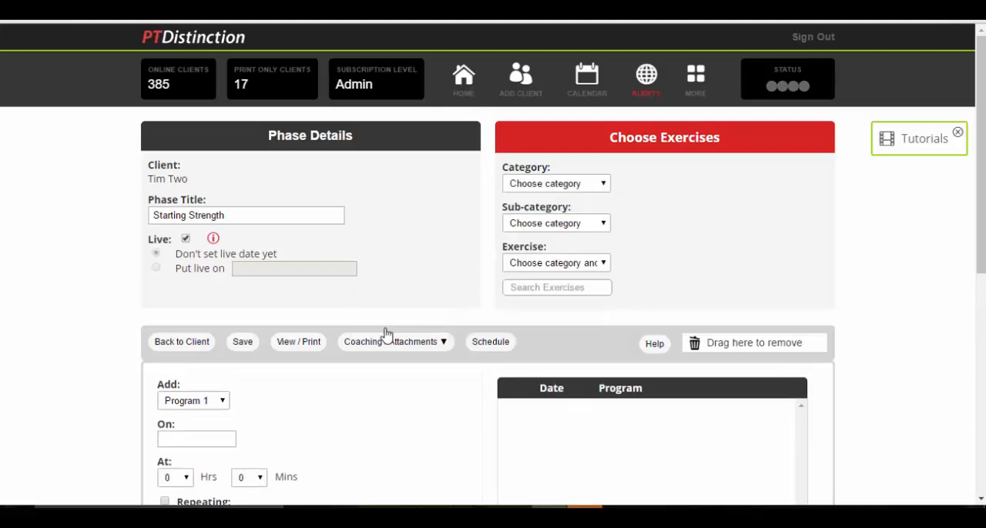
pyautogui.scroll(-1, 362, 388)
pyautogui.scroll(-1, 362, 387)
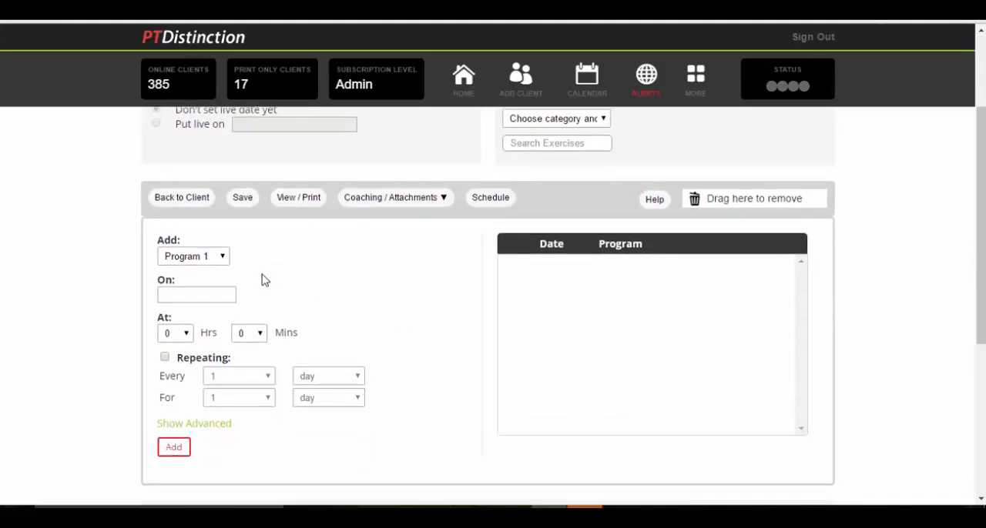
pyautogui.click(221, 259)
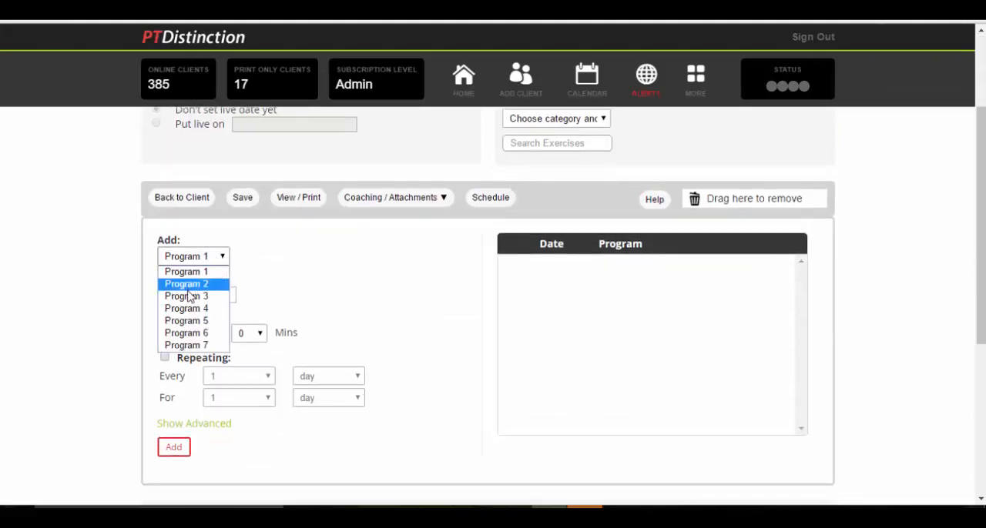
pyautogui.click(313, 259)
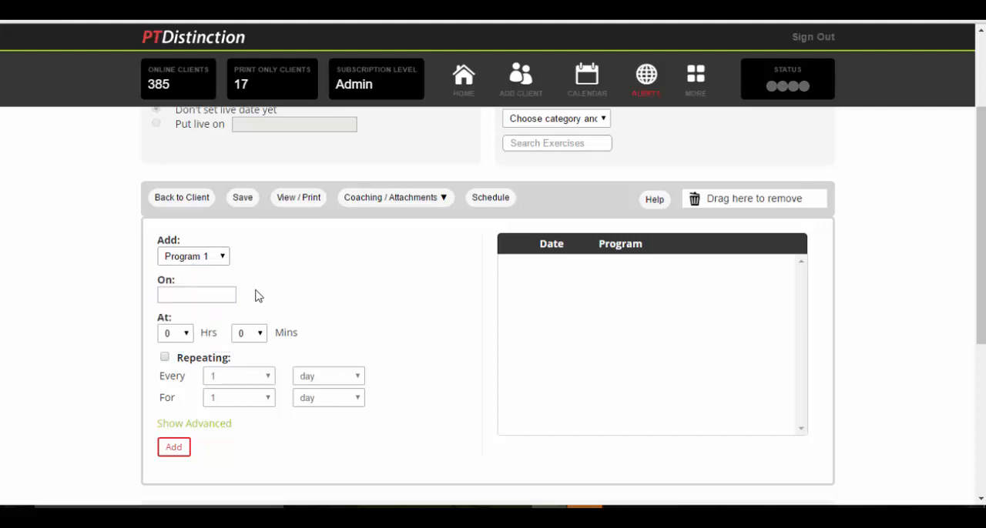
pyautogui.click(197, 297)
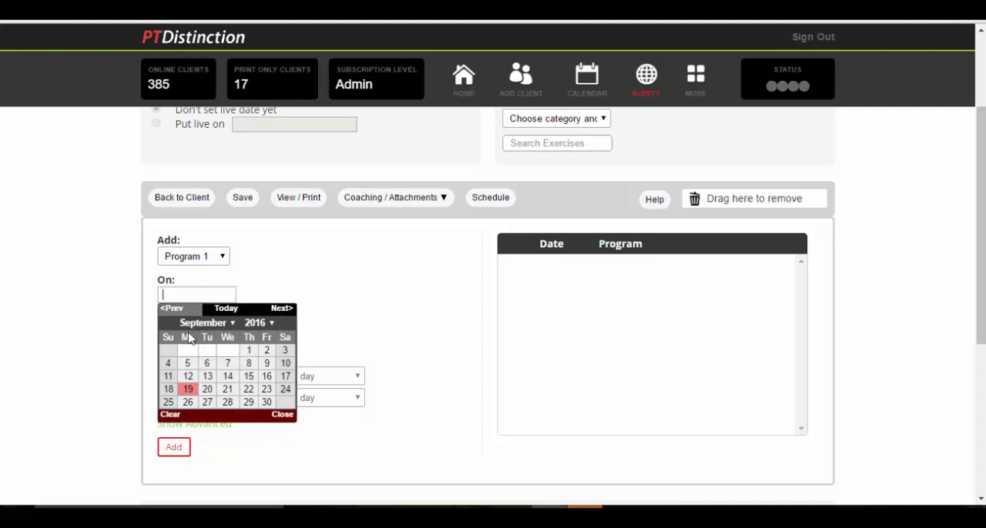
pyautogui.click(190, 392)
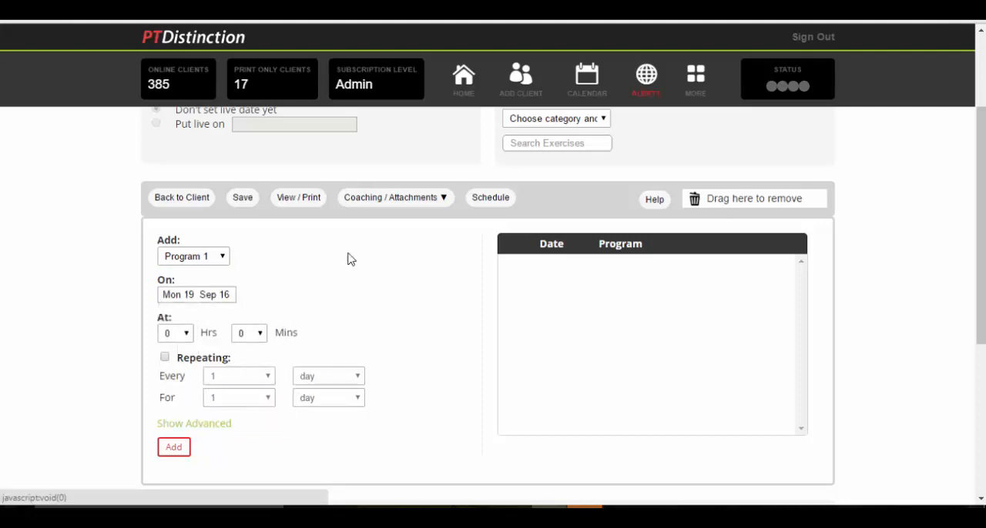
pyautogui.scroll(-1, 363, 238)
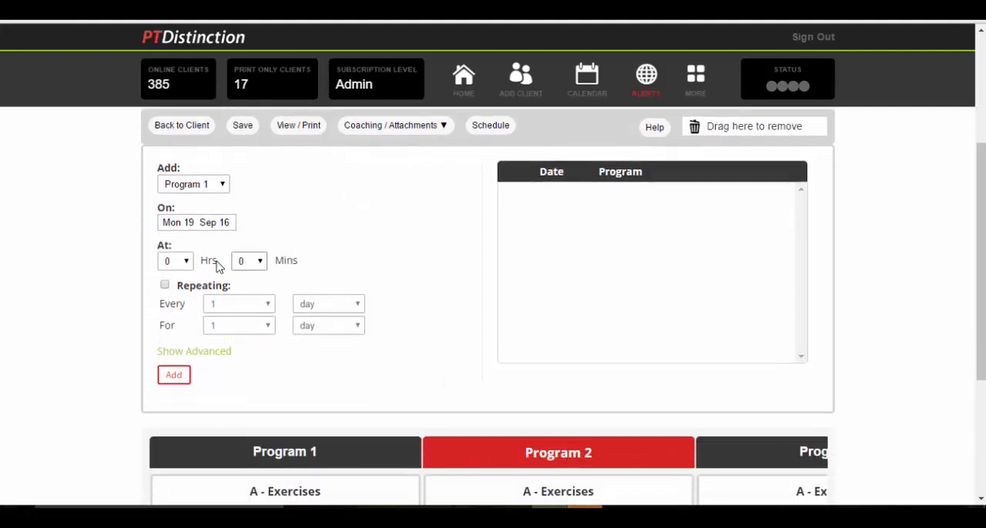
pyautogui.click(182, 260)
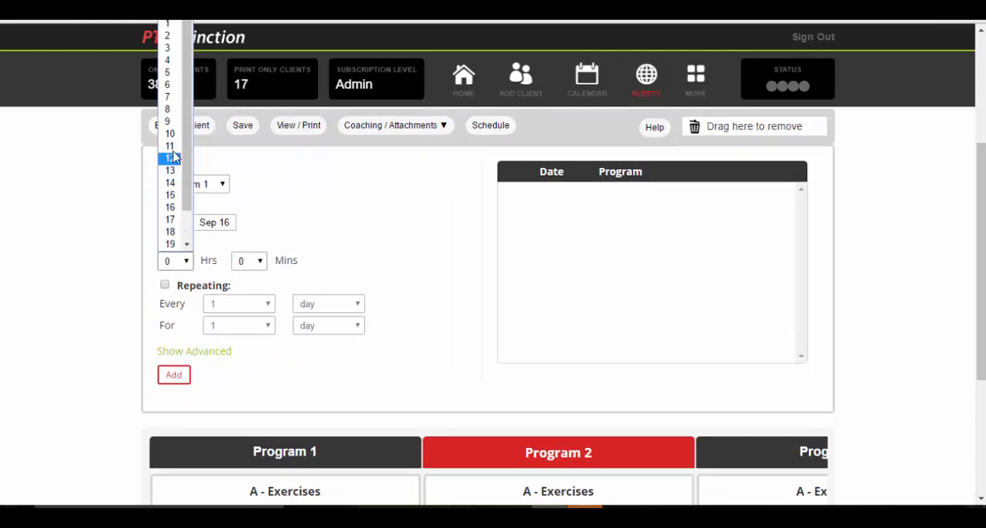
pyautogui.click(170, 110)
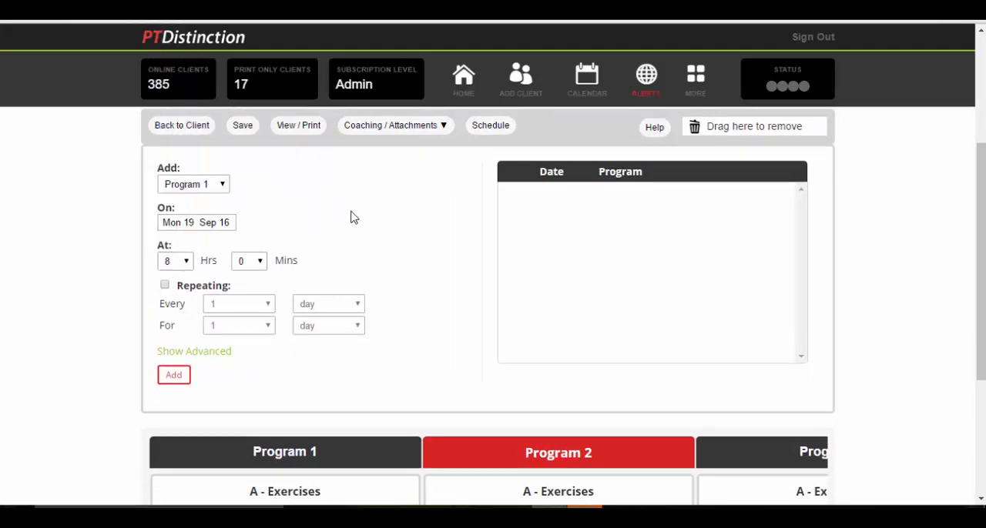
# Make the Program 1 schedule entry repeat every 1 week for 6 weeks
pyautogui.scroll(-1, 356, 218)
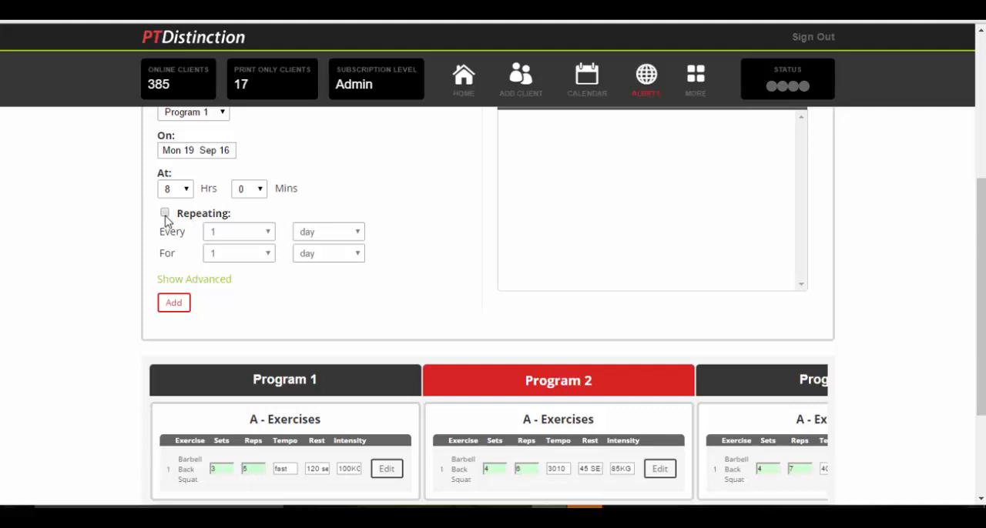
pyautogui.click(164, 214)
pyautogui.scroll(-1, 346, 223)
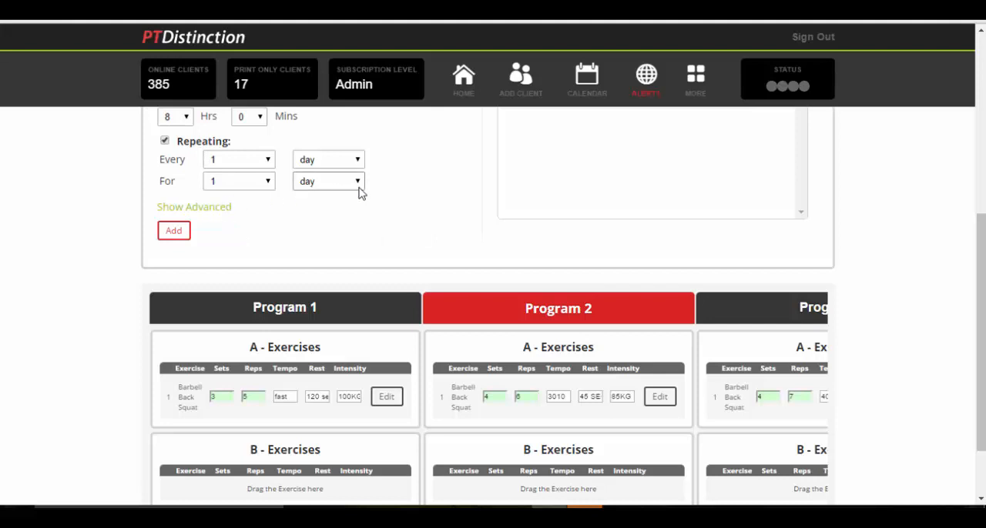
pyautogui.click(357, 161)
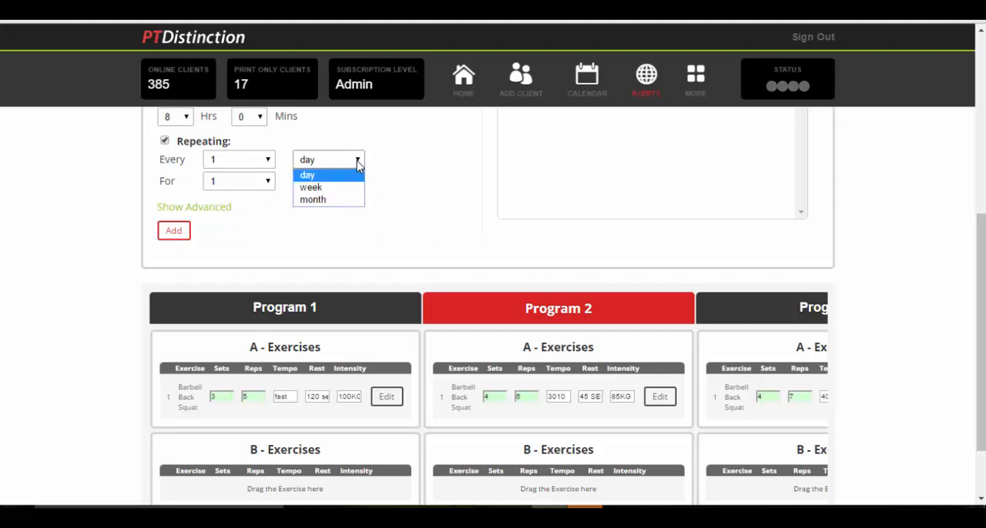
pyautogui.click(265, 160)
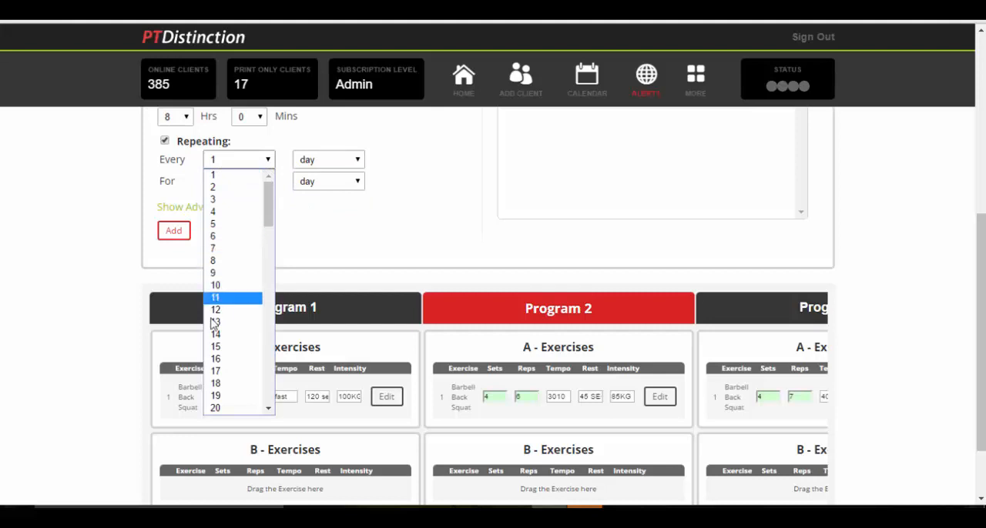
pyautogui.click(266, 161)
pyautogui.click(358, 160)
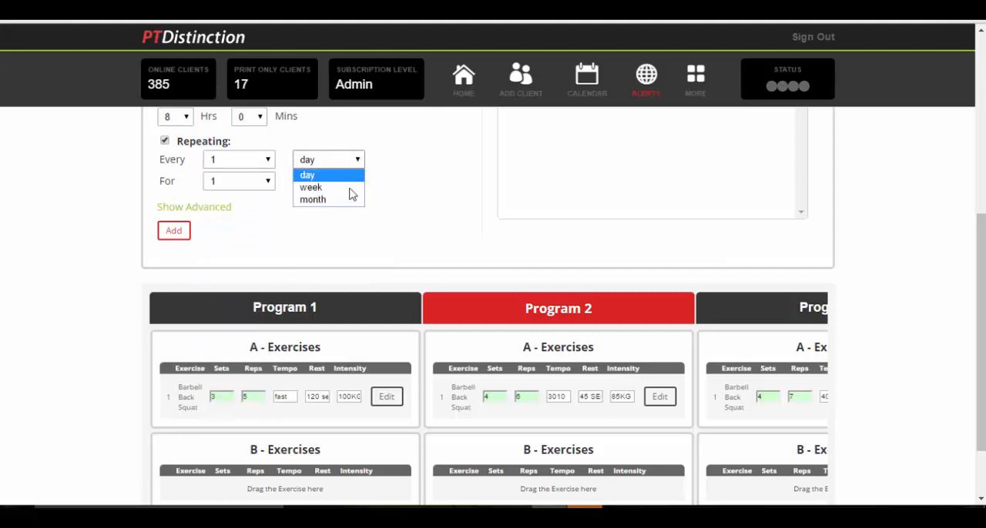
pyautogui.click(325, 188)
pyautogui.click(266, 184)
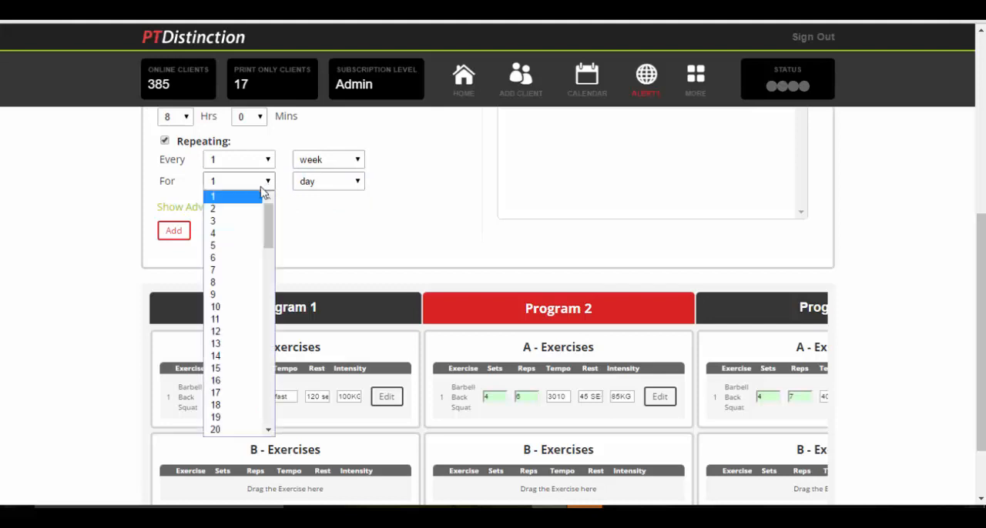
pyautogui.click(234, 257)
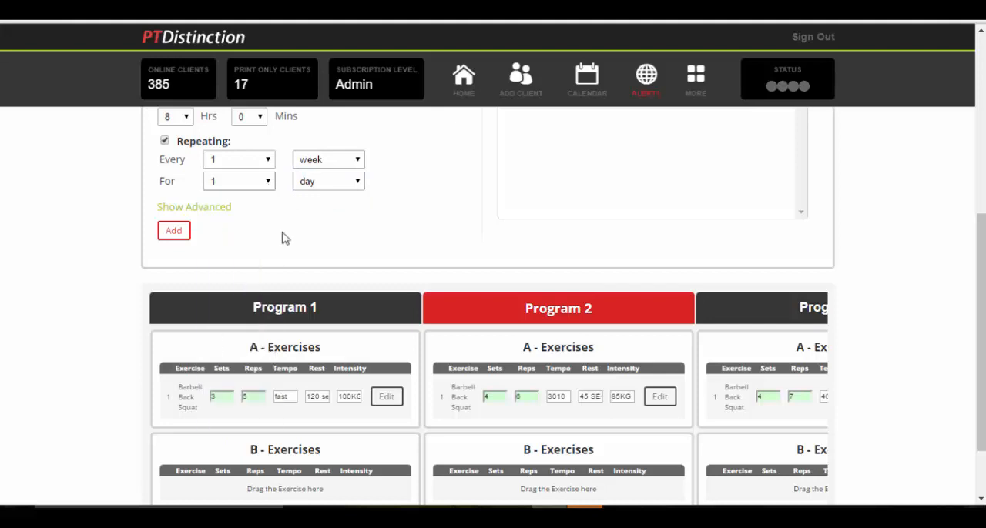
pyautogui.click(359, 184)
pyautogui.click(333, 208)
# Expand the advanced scheduling options and add the repeating Program 1 entry to the schedule
pyautogui.click(177, 231)
pyautogui.click(204, 209)
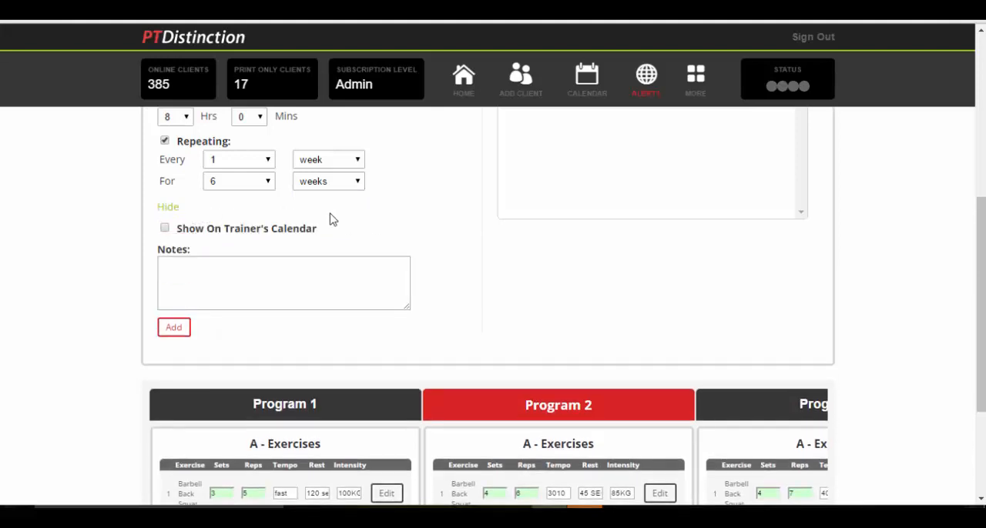
pyautogui.scroll(-2, 283, 225)
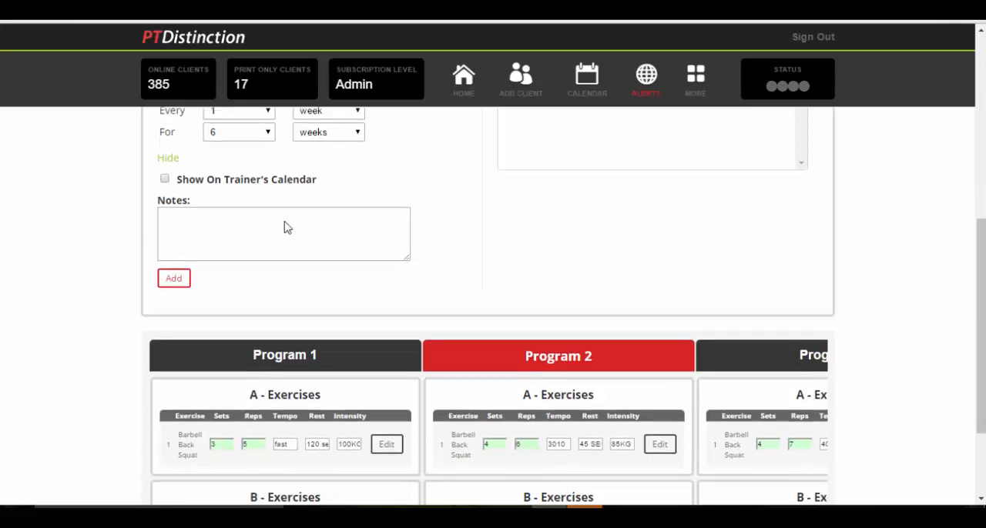
pyautogui.click(171, 257)
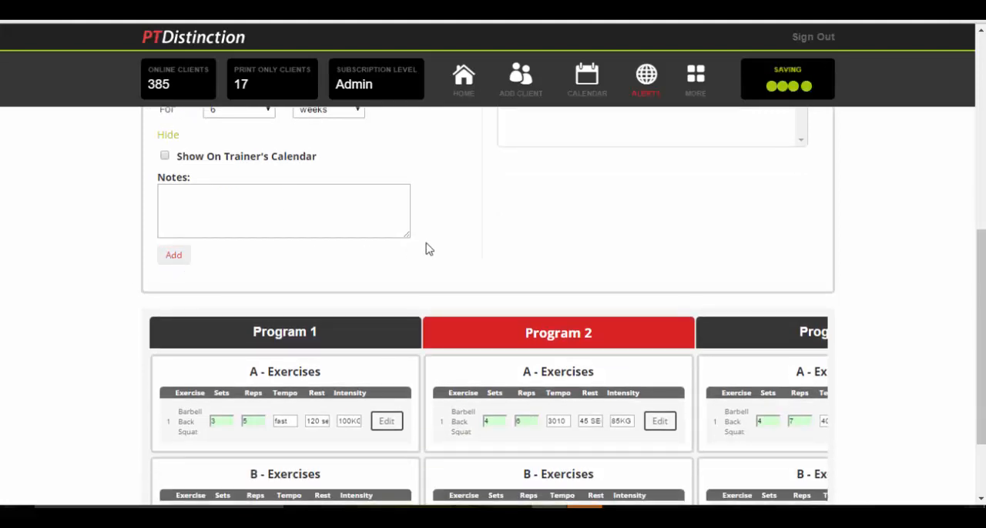
# Set the Mon 17 Oct Program 1 session's Barbell Back Squat to 4 sets and 105KG intensity, save it and return to the schedule form
pyautogui.scroll(1, 445, 243)
pyautogui.scroll(3, 443, 243)
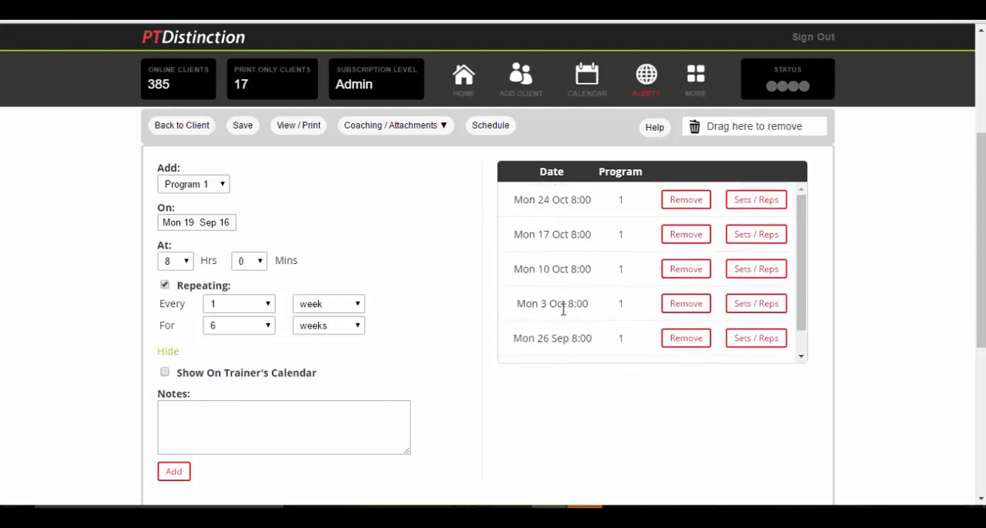
pyautogui.moveTo(801, 227)
pyautogui.mouseDown()
pyautogui.moveTo(805, 275)
pyautogui.moveTo(806, 235)
pyautogui.mouseUp()
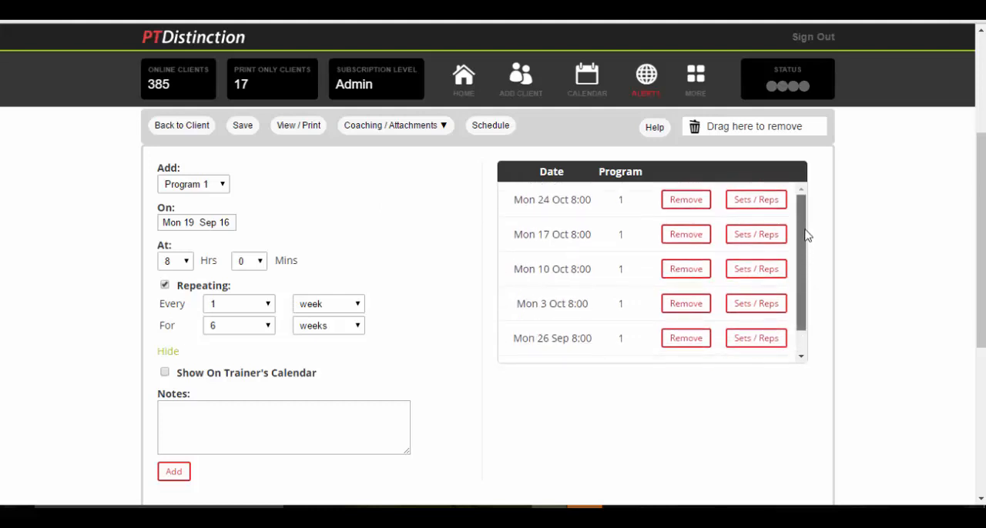
pyautogui.click(755, 203)
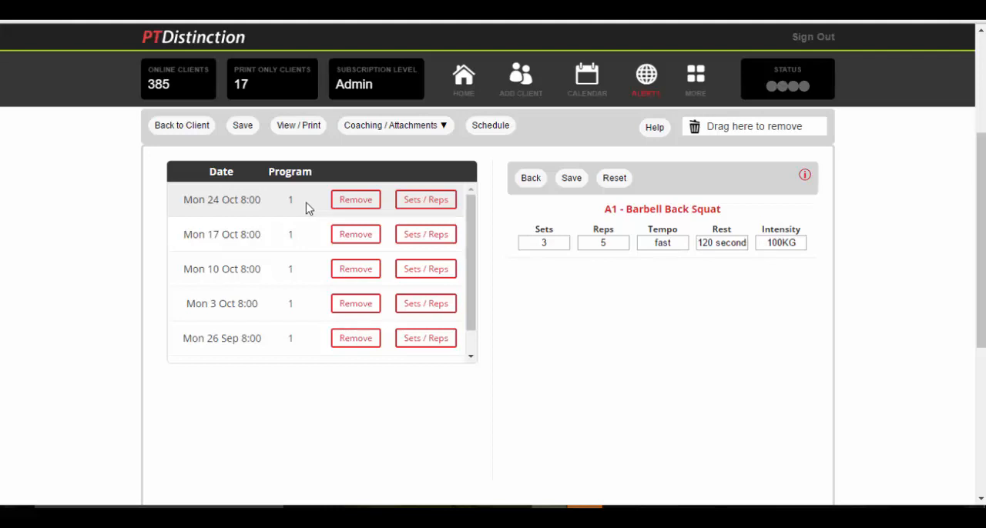
pyautogui.click(423, 240)
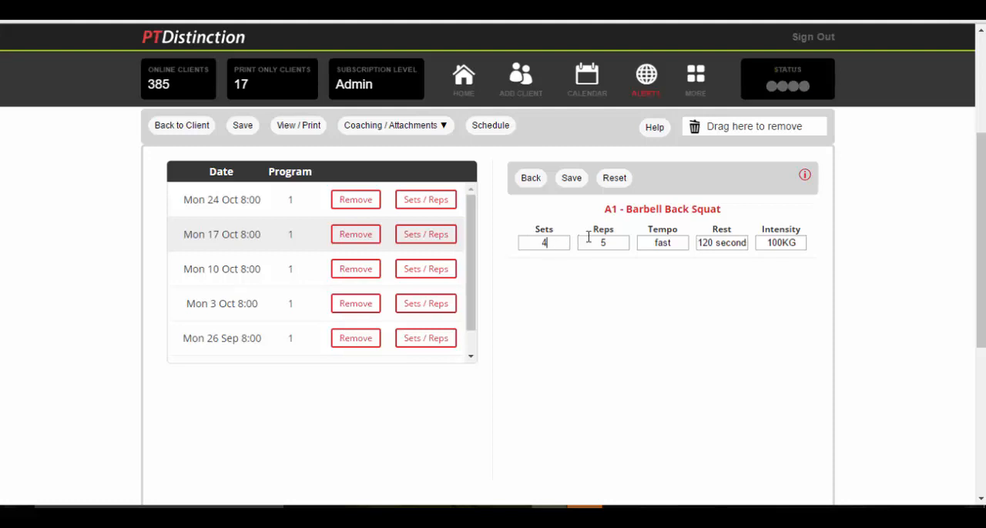
pyautogui.click(783, 242)
pyautogui.press('BackSpace')
pyautogui.write('5')
pyautogui.click(572, 181)
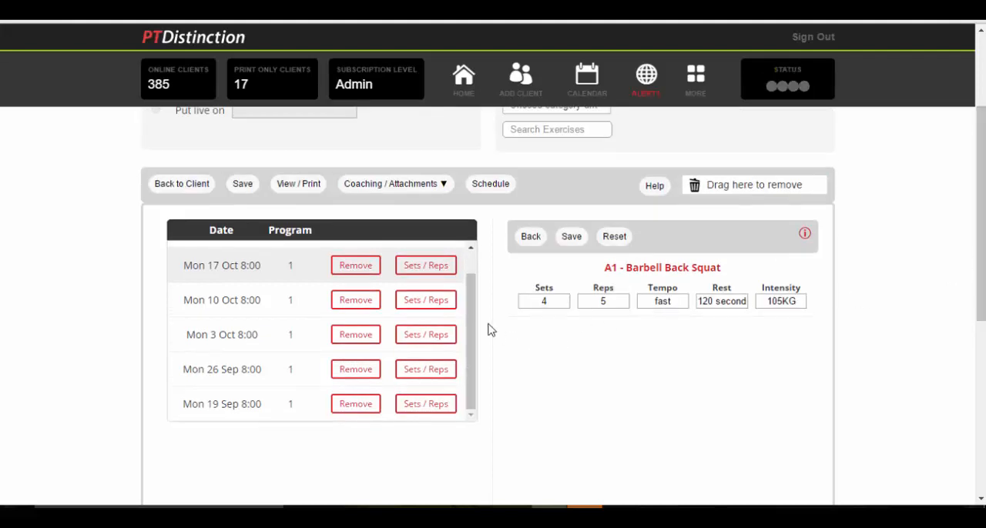
pyautogui.scroll(1, 472, 312)
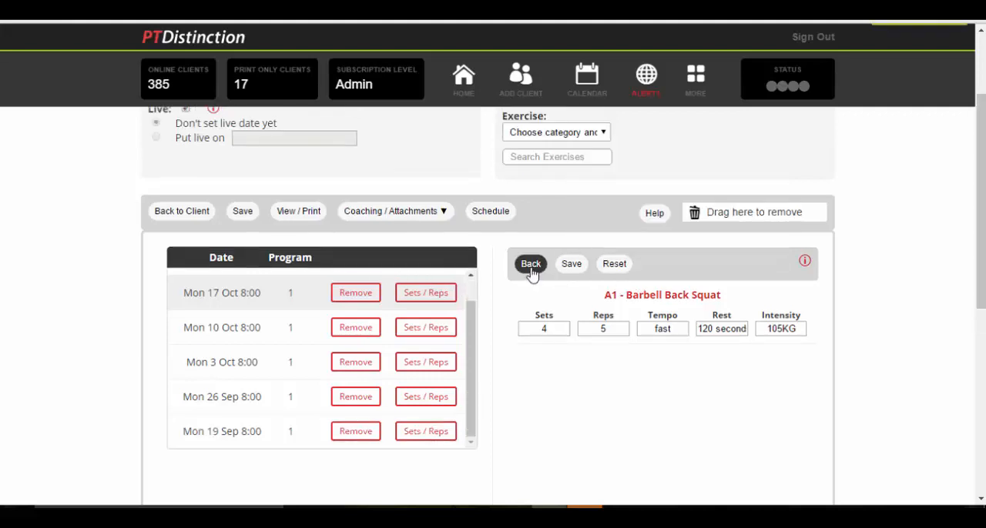
pyautogui.click(528, 266)
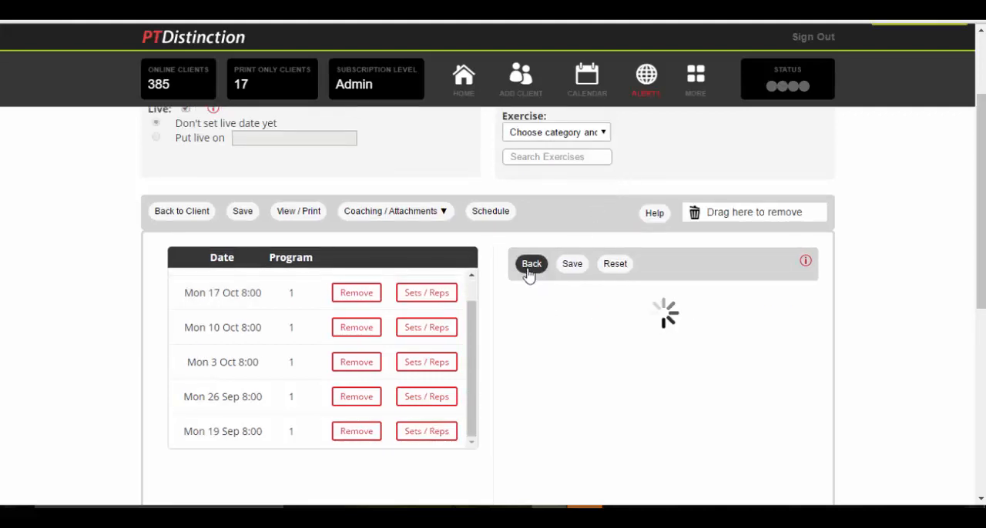
# Add Program 2 to the schedule starting Tue 20 Sep 16, keeping the weekly repeat for 6 weeks
pyautogui.scroll(-1, 319, 269)
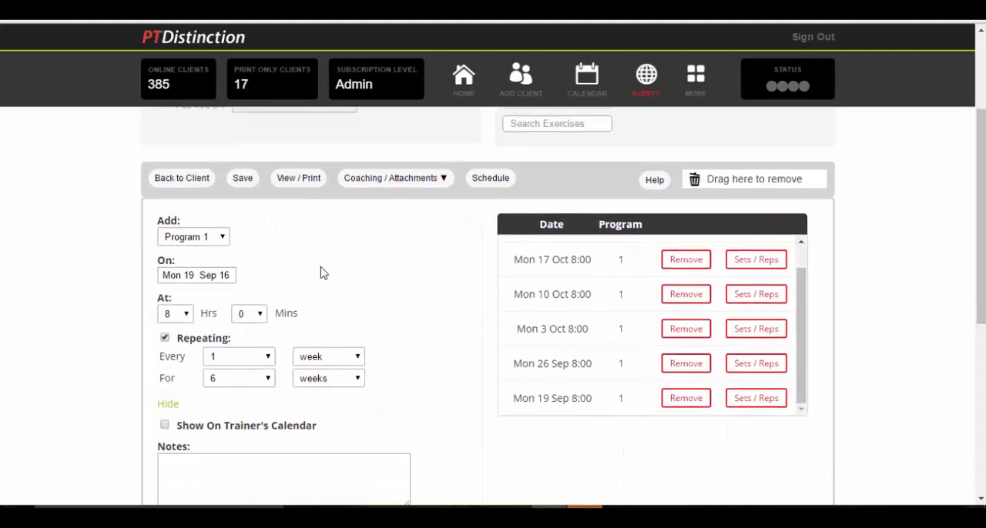
pyautogui.scroll(1, 345, 272)
pyautogui.click(224, 270)
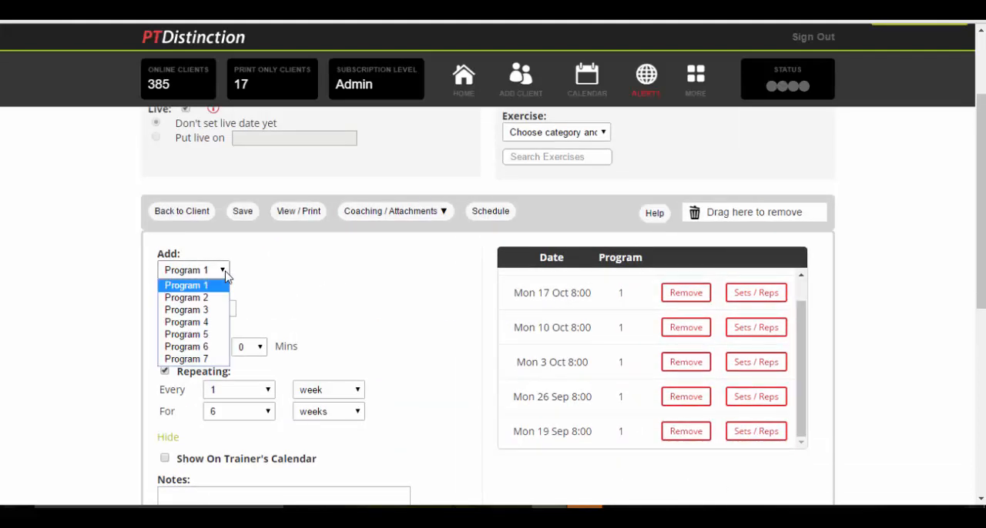
pyautogui.click(205, 297)
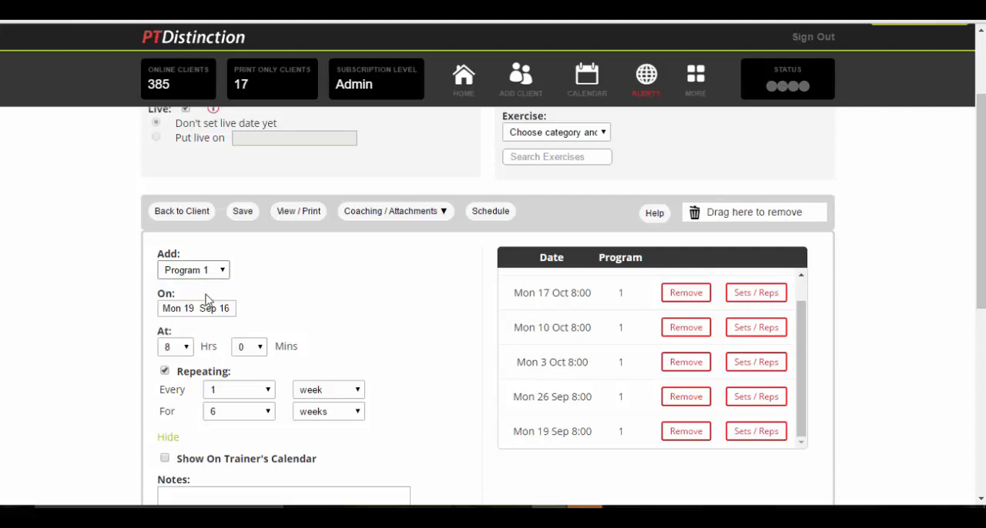
pyautogui.scroll(-1, 347, 283)
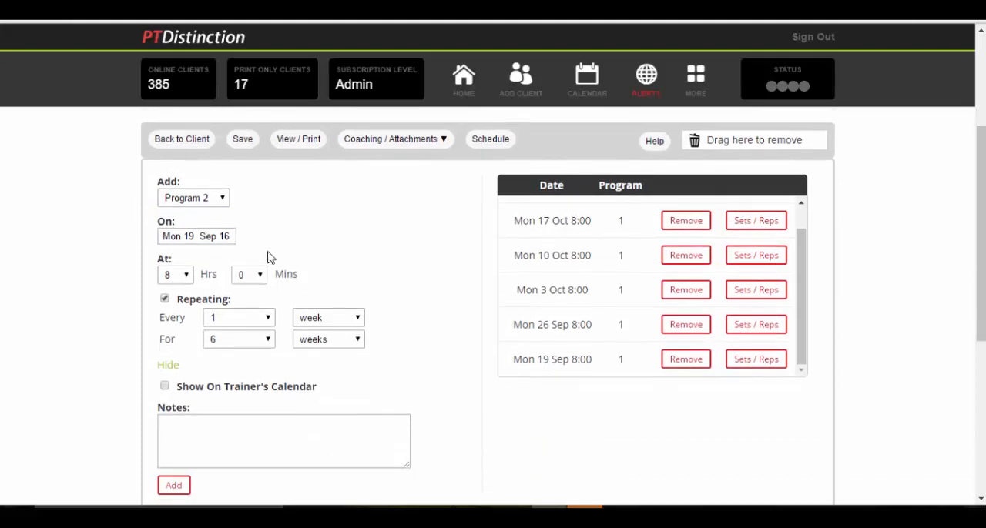
pyautogui.click(224, 239)
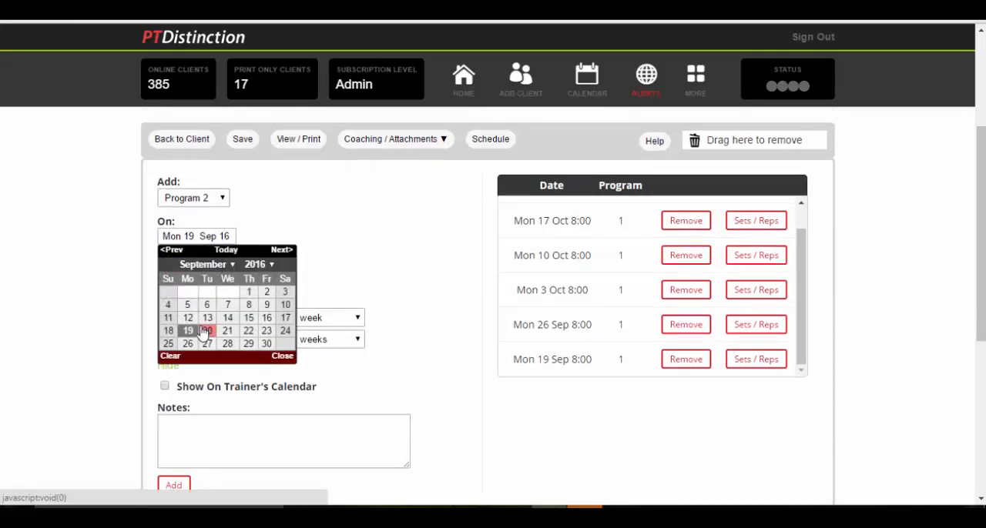
pyautogui.click(205, 331)
pyautogui.scroll(-1, 314, 271)
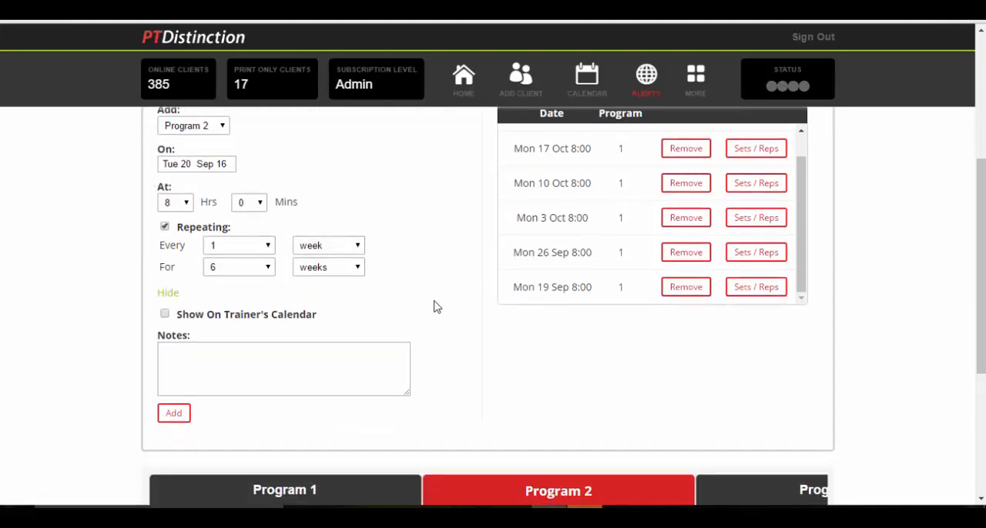
pyautogui.scroll(-1, 433, 307)
pyautogui.click(177, 348)
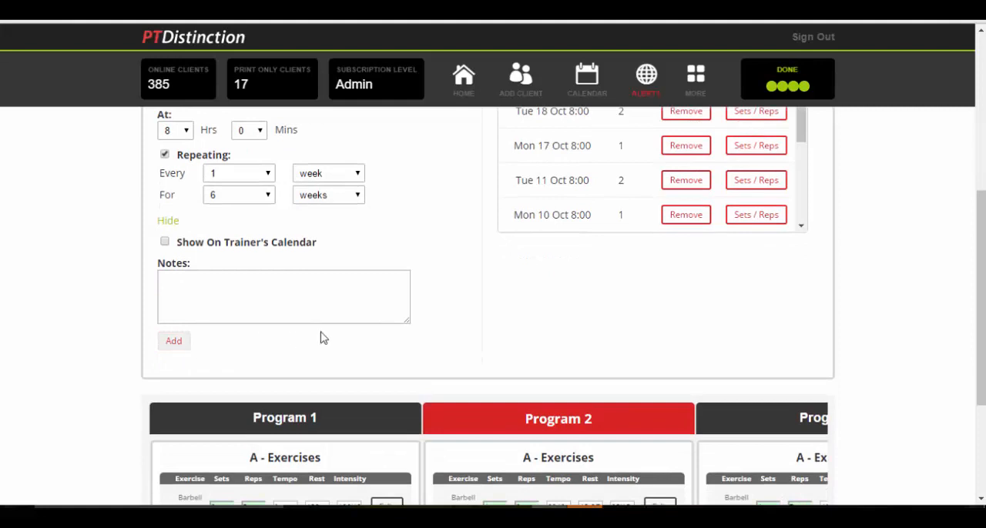
# Add Program 3 to the schedule starting Wed 21 Sep 16 with the same weekly repeat
pyautogui.scroll(2, 694, 323)
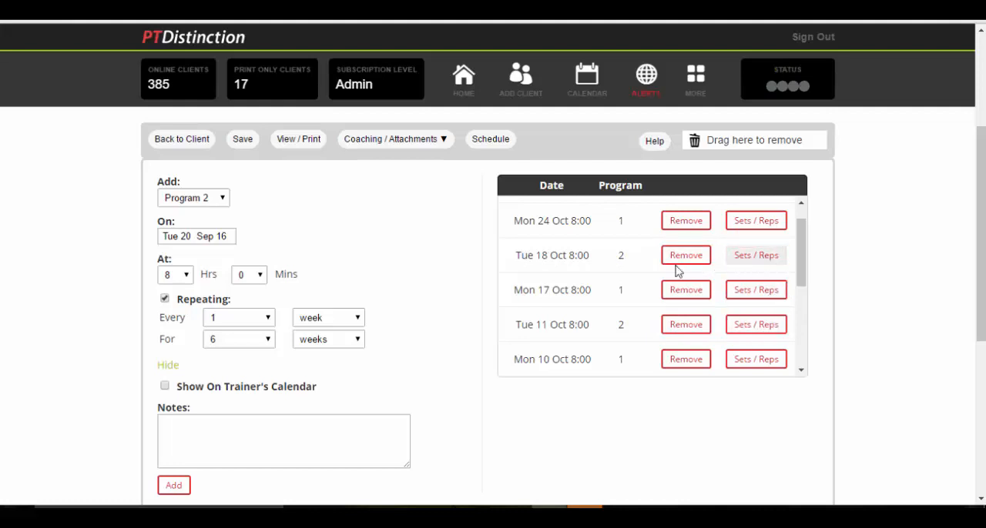
pyautogui.click(221, 199)
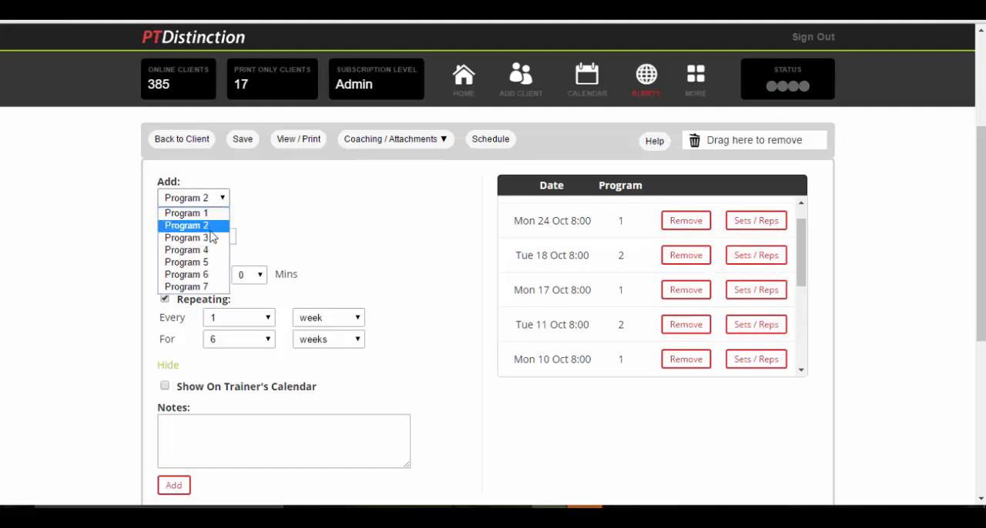
pyautogui.click(209, 239)
pyautogui.scroll(-1, 221, 324)
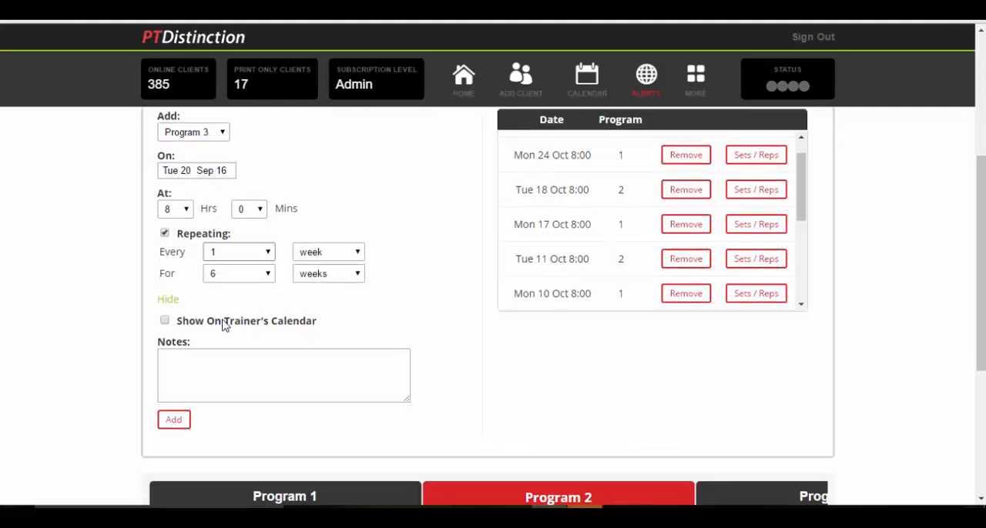
pyautogui.click(214, 164)
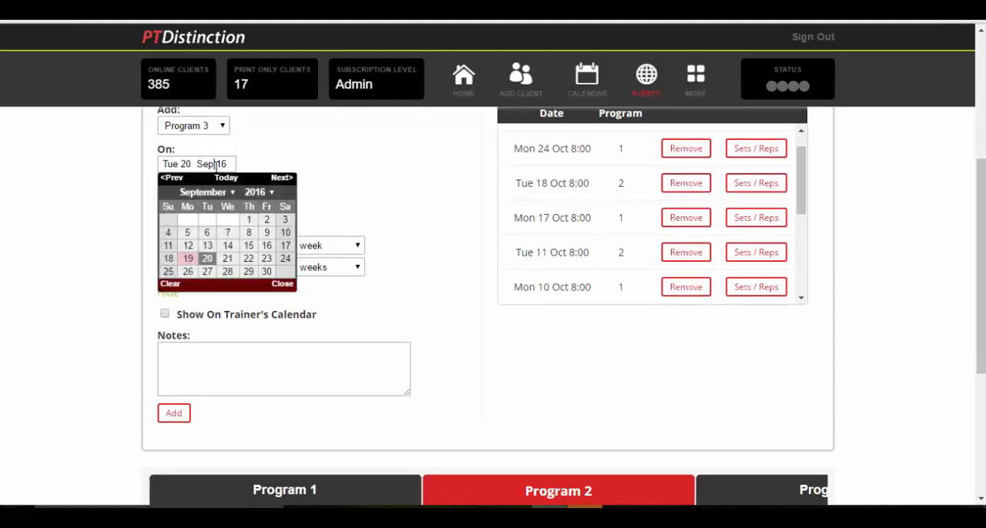
pyautogui.click(226, 257)
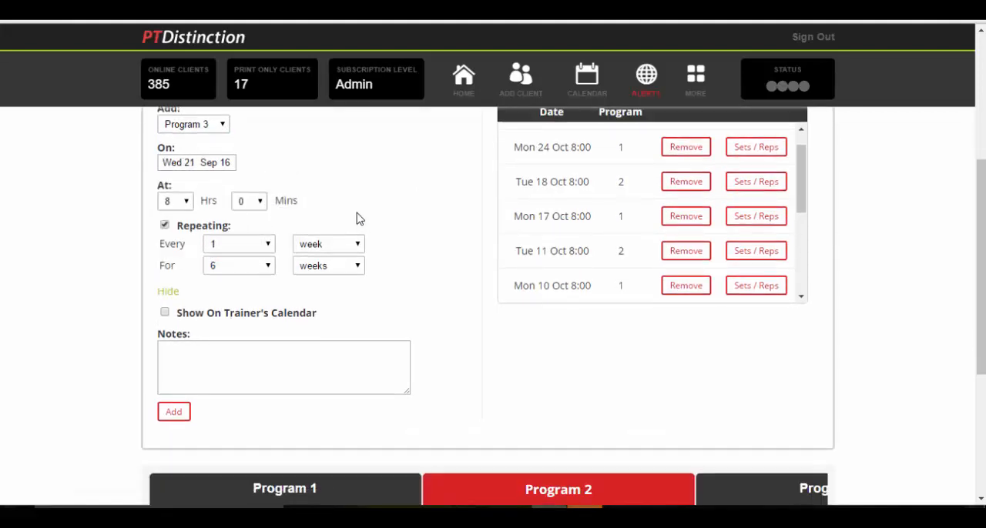
pyautogui.scroll(-1, 336, 256)
pyautogui.click(174, 341)
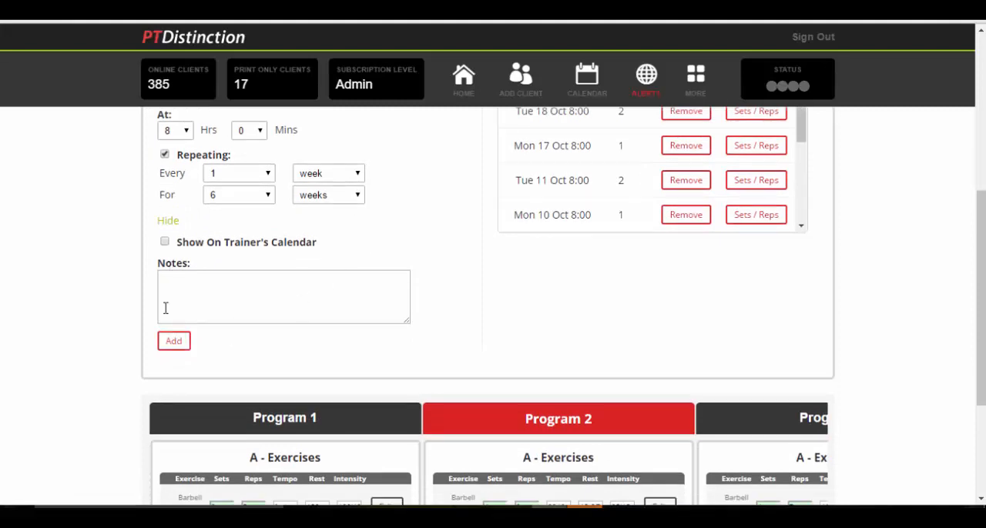
pyautogui.click(173, 345)
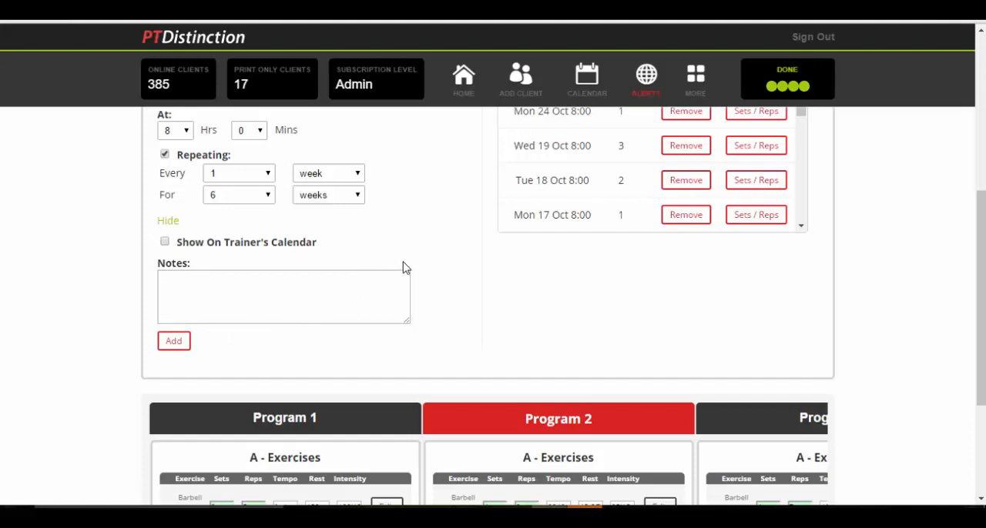
# Add Program 4 to the schedule starting Thu 22 Sep 16 with the same weekly repeat
pyautogui.scroll(1, 403, 267)
pyautogui.scroll(1, 609, 253)
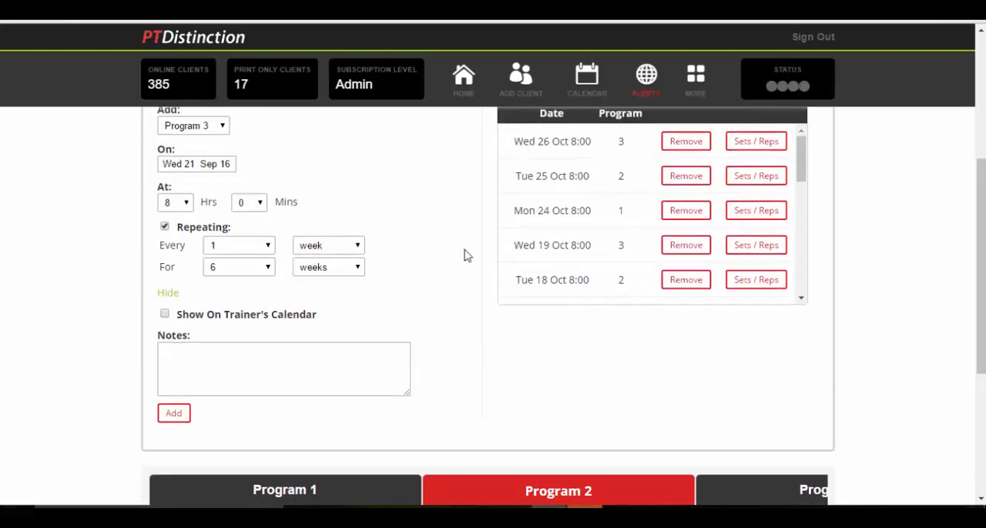
pyautogui.scroll(1, 292, 196)
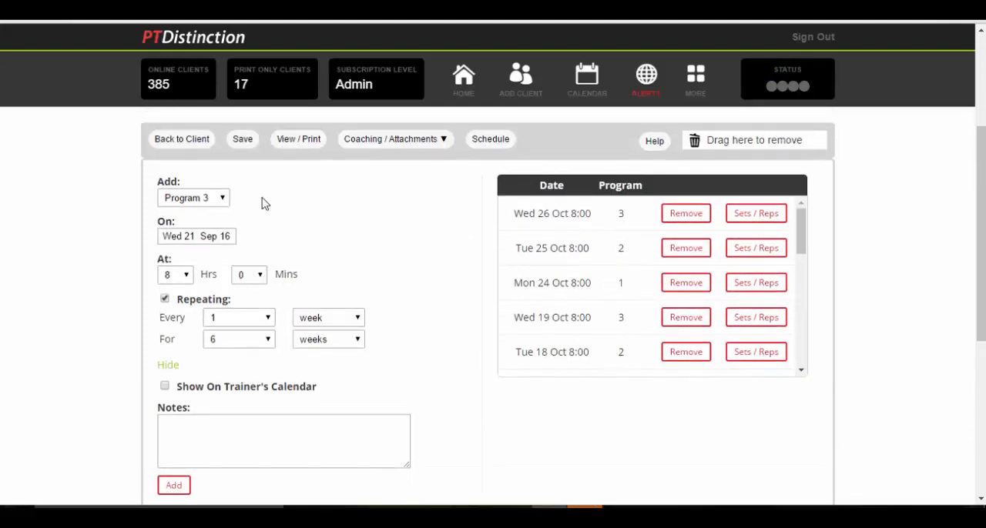
pyautogui.click(219, 199)
pyautogui.click(204, 251)
pyautogui.scroll(-1, 315, 229)
pyautogui.click(221, 163)
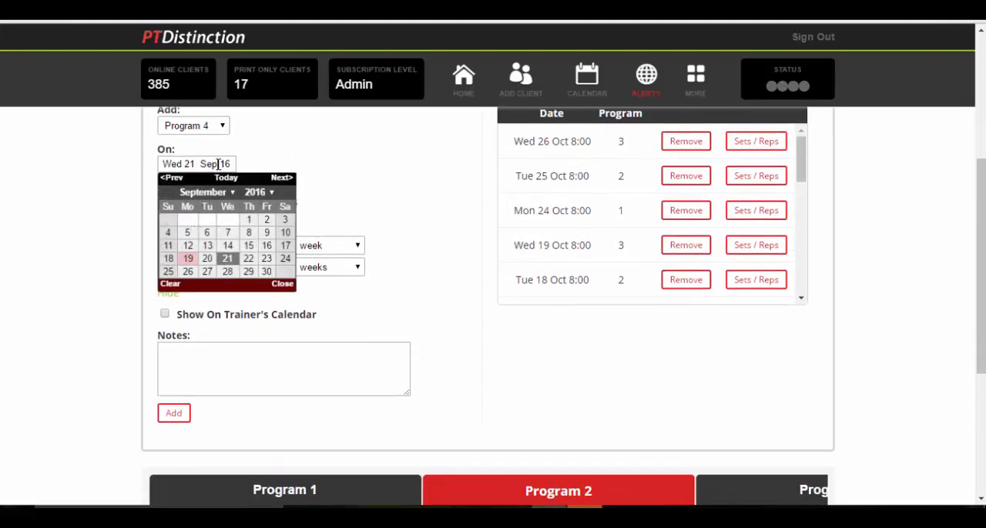
pyautogui.click(247, 258)
pyautogui.click(175, 413)
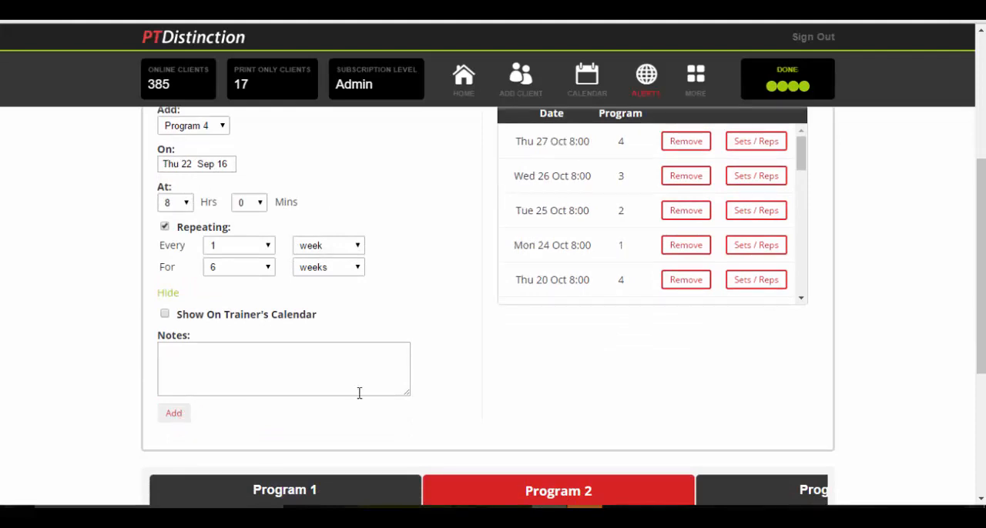
# Save the scheduled phase, dismiss the save message and return to the client's page
pyautogui.scroll(2, 497, 342)
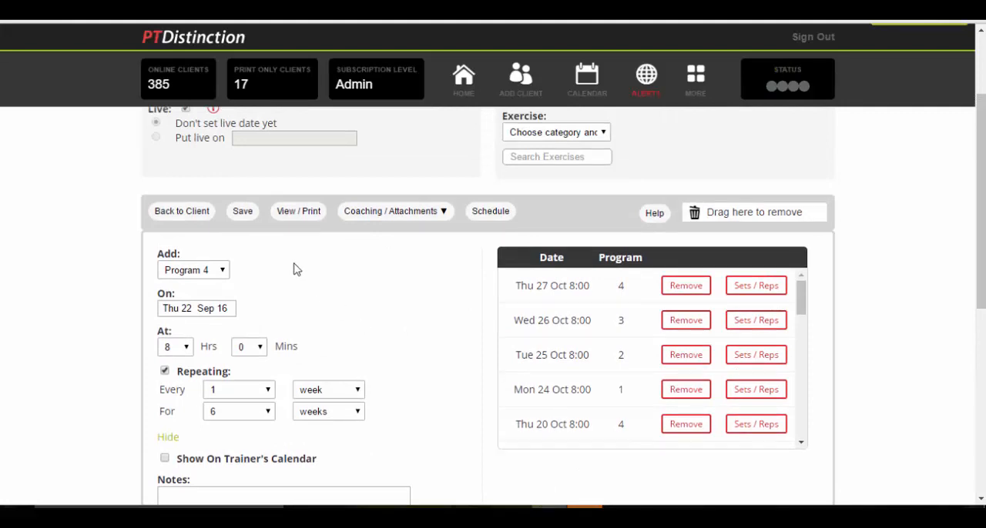
pyautogui.click(241, 215)
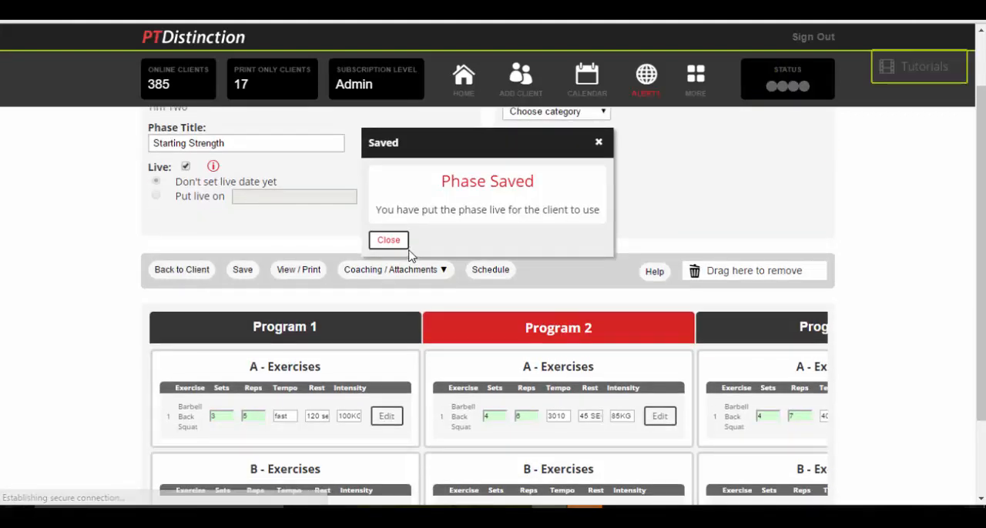
pyautogui.click(390, 241)
pyautogui.click(190, 275)
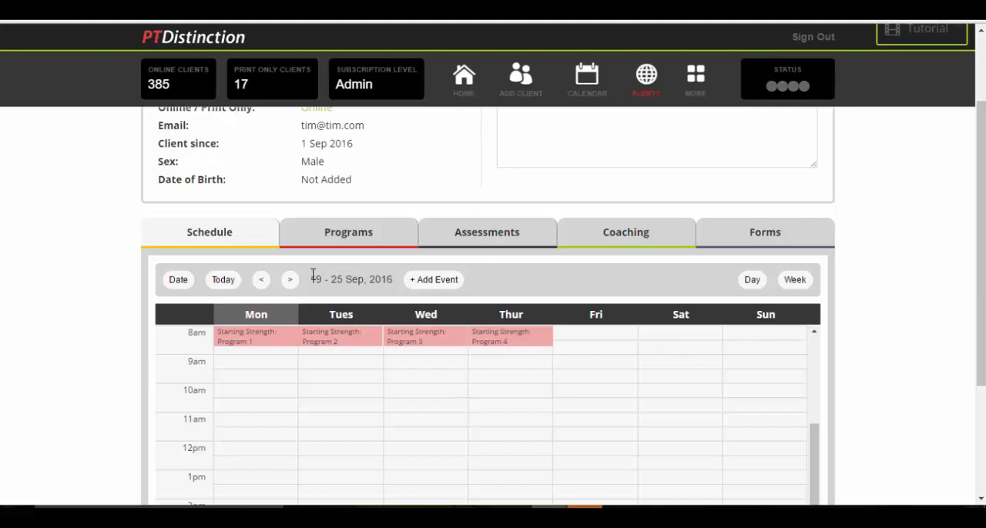
# Check the following weeks of the client's schedule, and open the Program 4 event on Thursday in the 19 - 25 Sep week
pyautogui.click(290, 281)
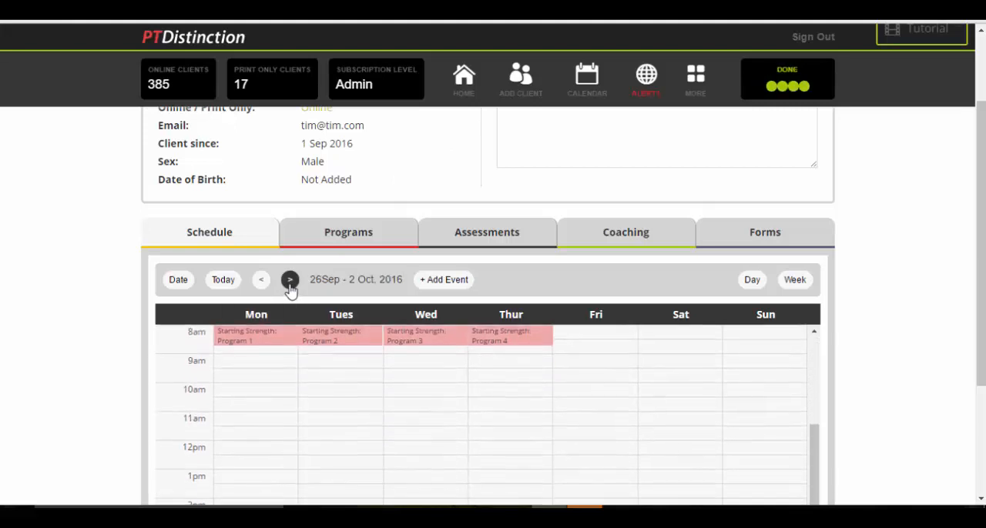
pyautogui.click(289, 281)
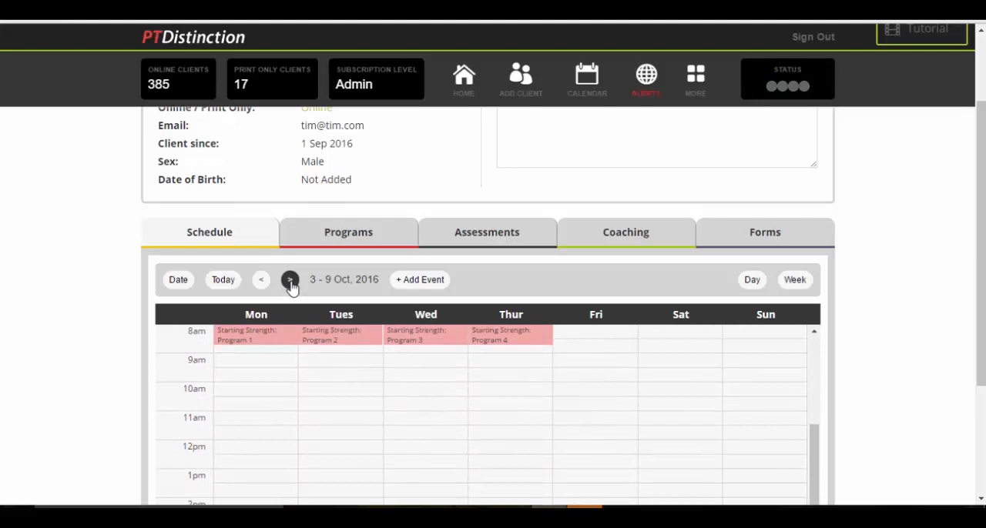
pyautogui.click(290, 281)
pyautogui.click(289, 281)
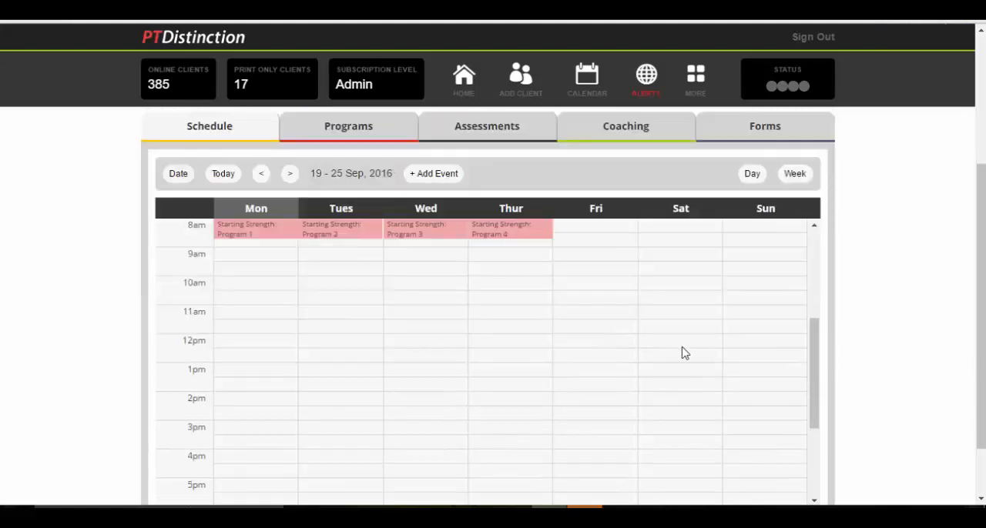
pyautogui.click(499, 240)
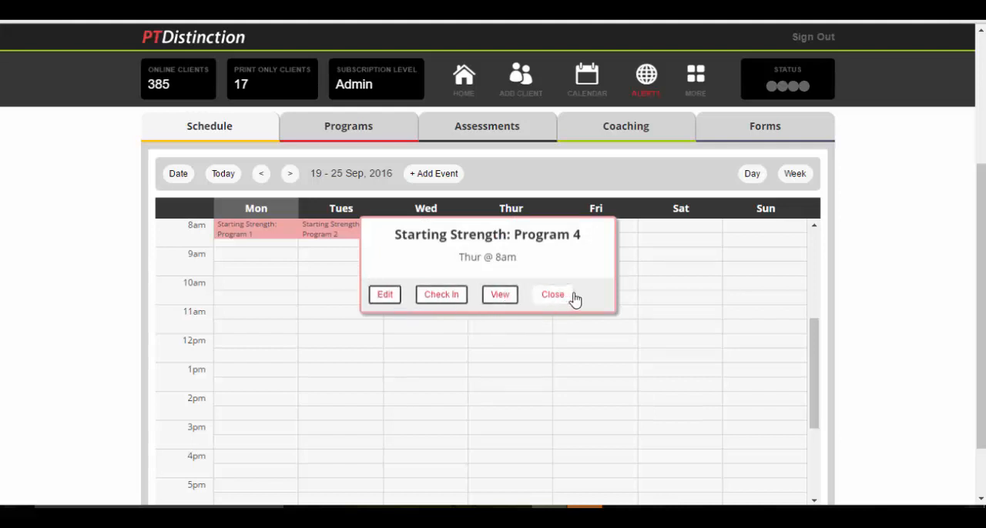
# Leave the Program 4 event and open the dashboard of the Automated Package group
pyautogui.click(500, 295)
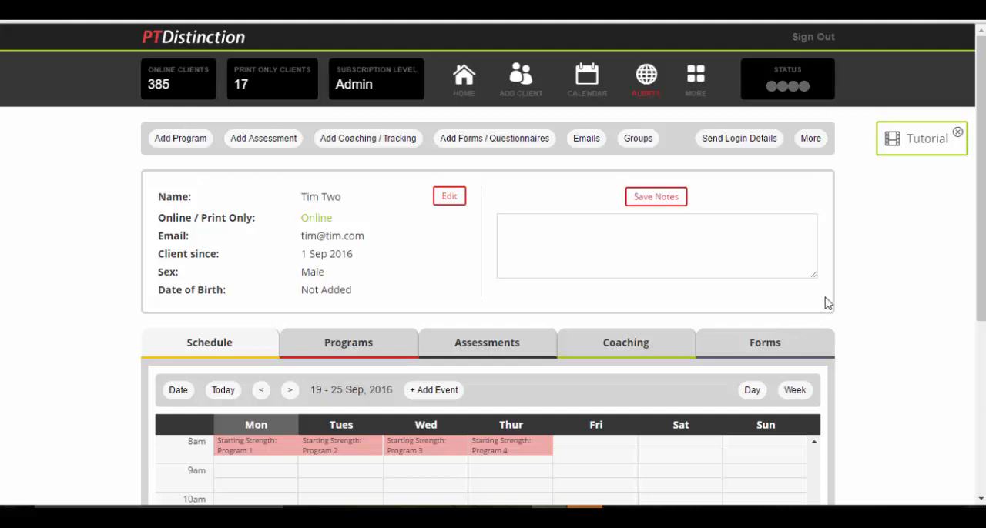
pyautogui.click(464, 77)
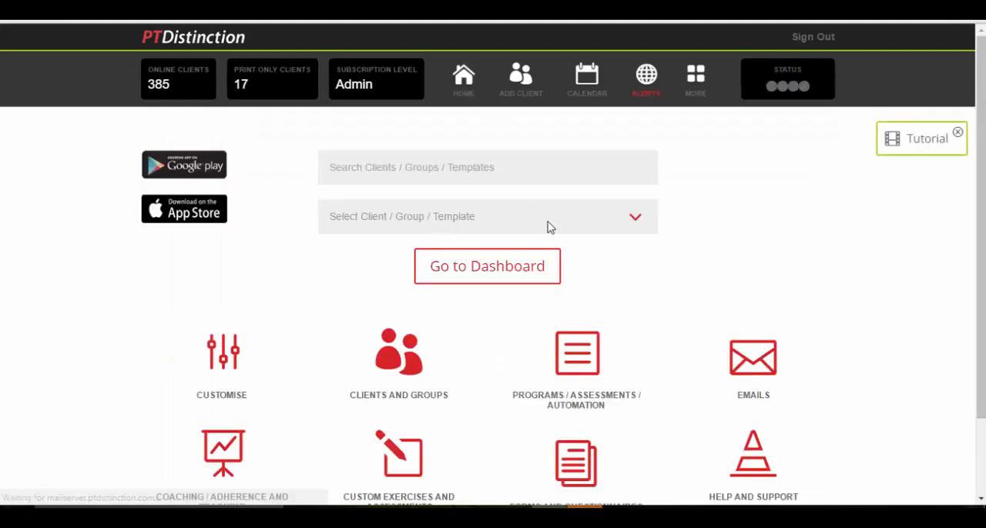
pyautogui.click(632, 219)
pyautogui.click(520, 305)
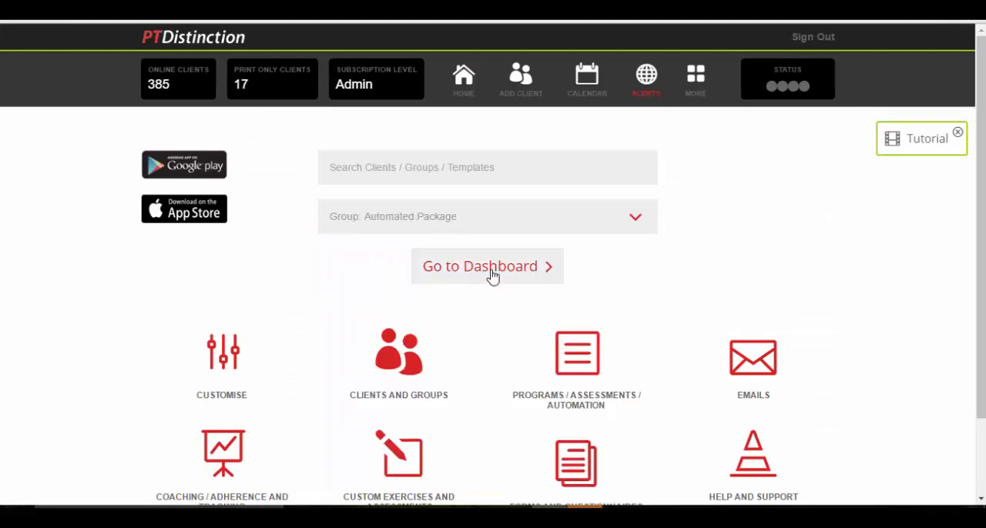
pyautogui.click(492, 275)
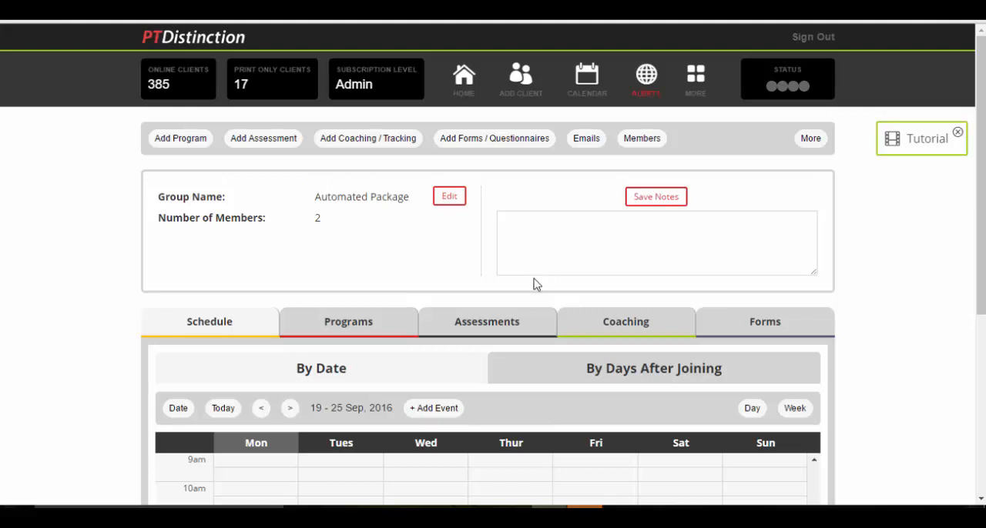
# Start a new program phase for the group with four programs, titled "Begginner"
pyautogui.click(160, 146)
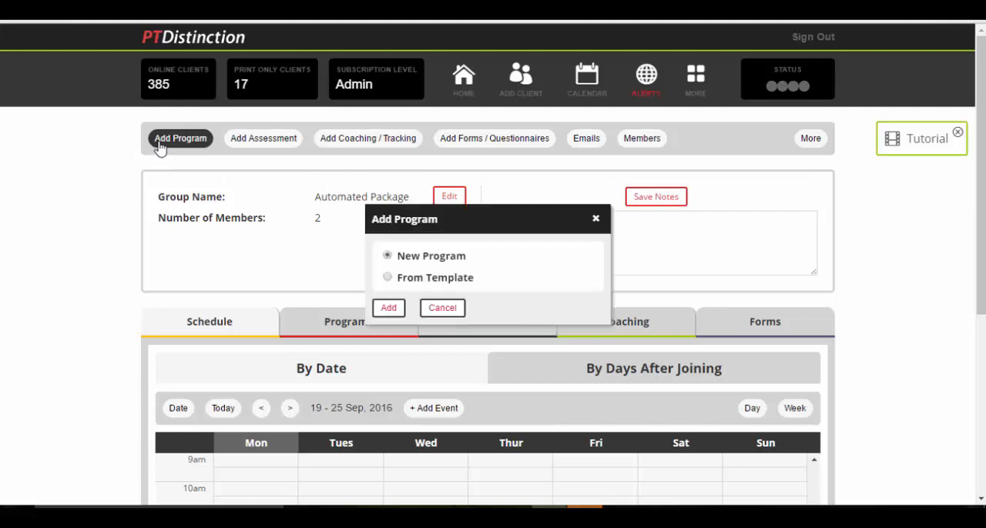
pyautogui.click(387, 308)
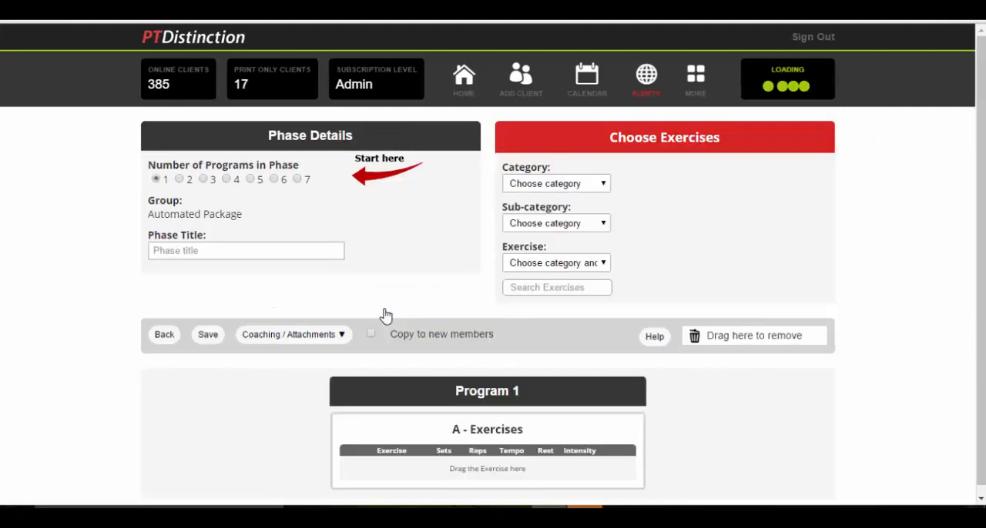
pyautogui.click(231, 181)
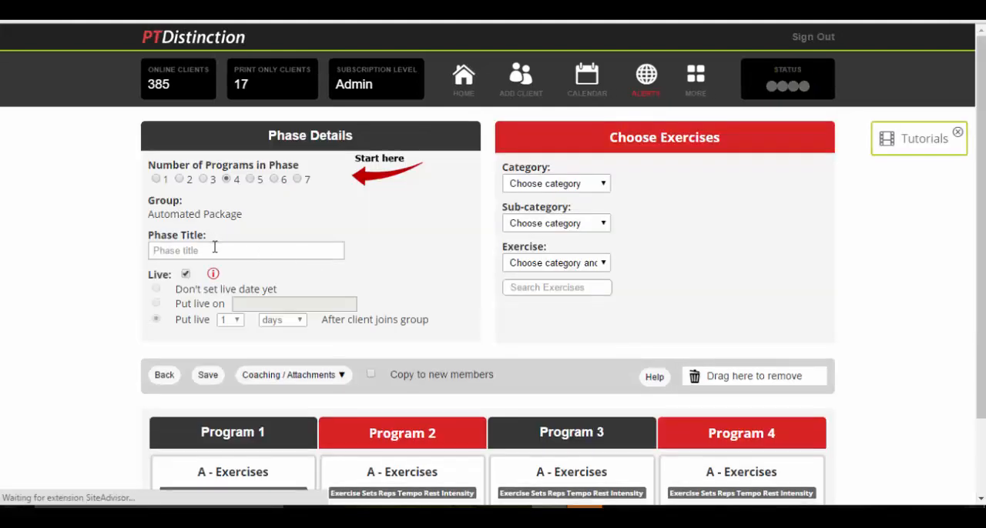
pyautogui.click(214, 248)
pyautogui.write('Begginner')
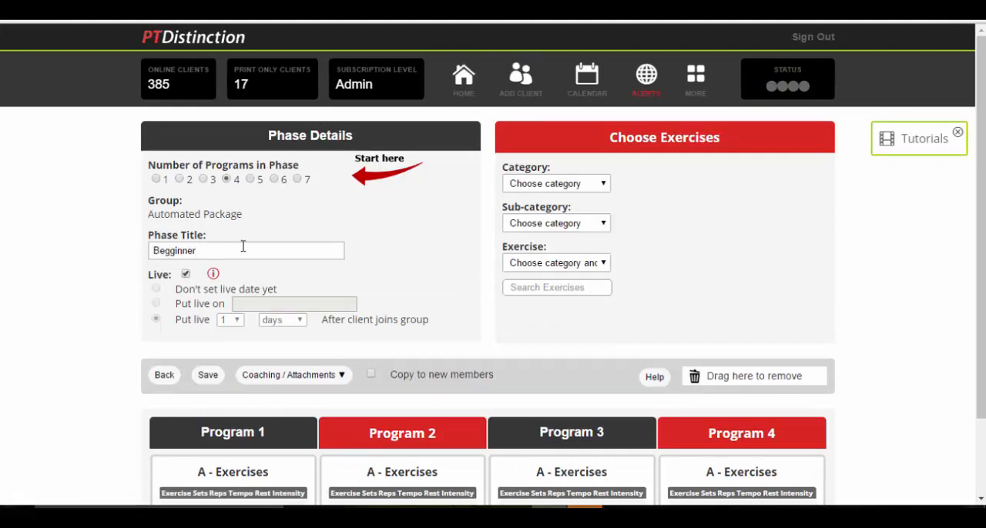
# Add the Inverted Row - Pronated Wide Grip exercise from Back, Body Weight Row to Program 1
pyautogui.click(599, 183)
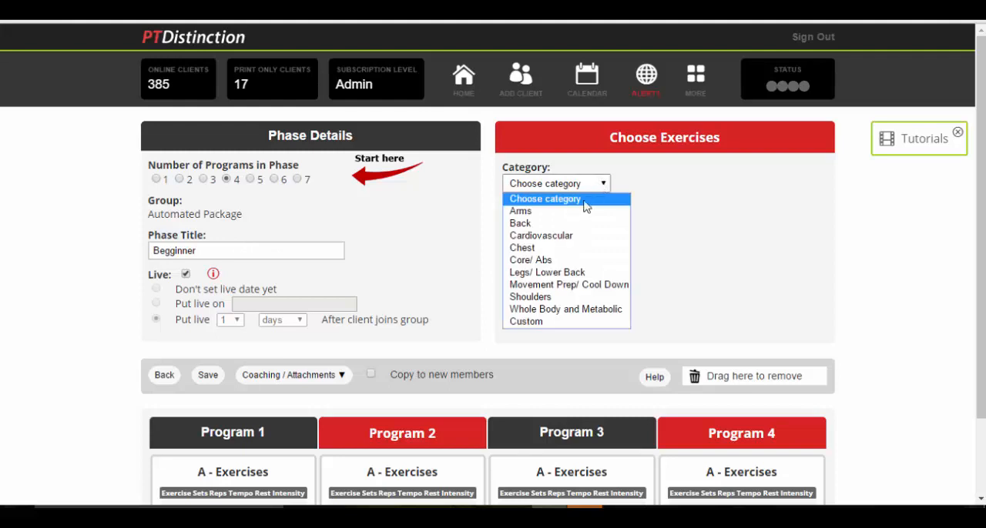
pyautogui.click(539, 222)
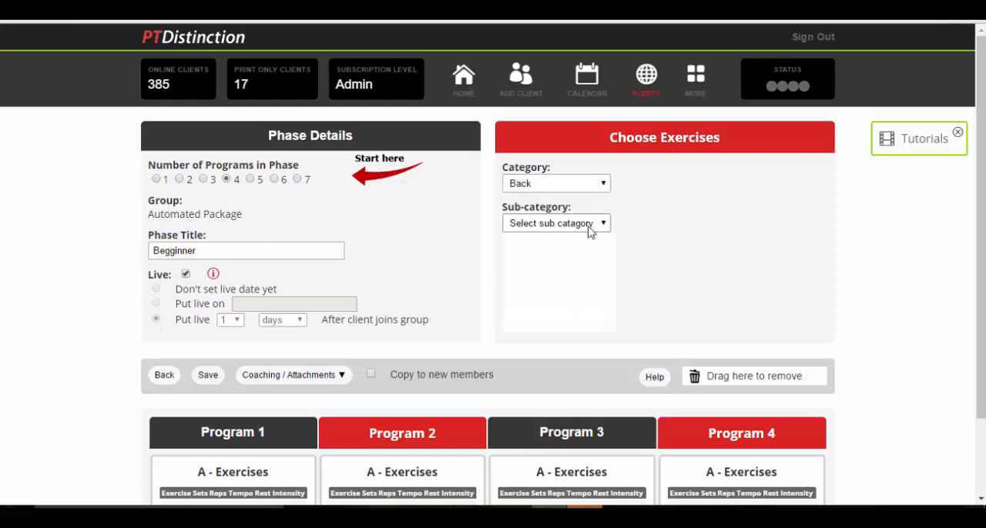
pyautogui.click(590, 223)
pyautogui.click(580, 265)
pyautogui.click(603, 262)
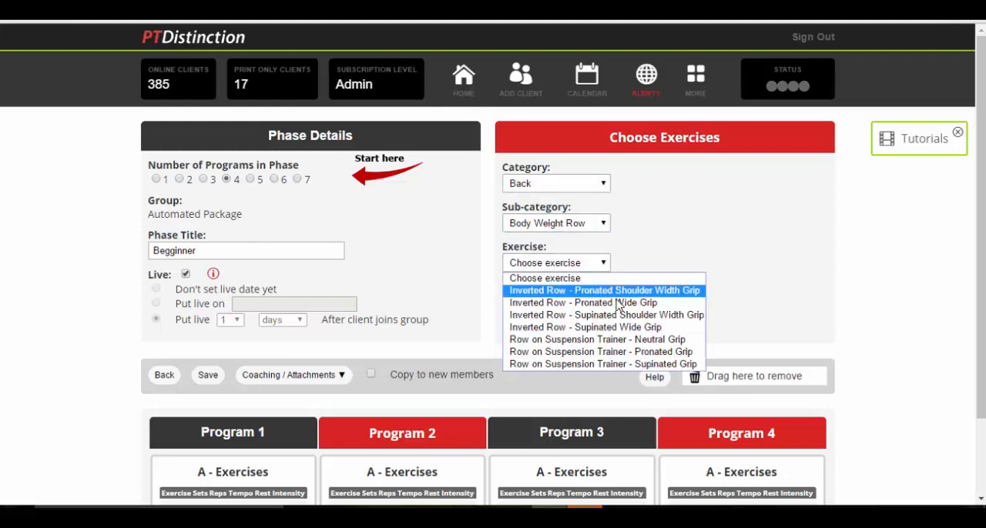
pyautogui.click(616, 286)
pyautogui.moveTo(704, 223); pyautogui.dragTo(228, 462)
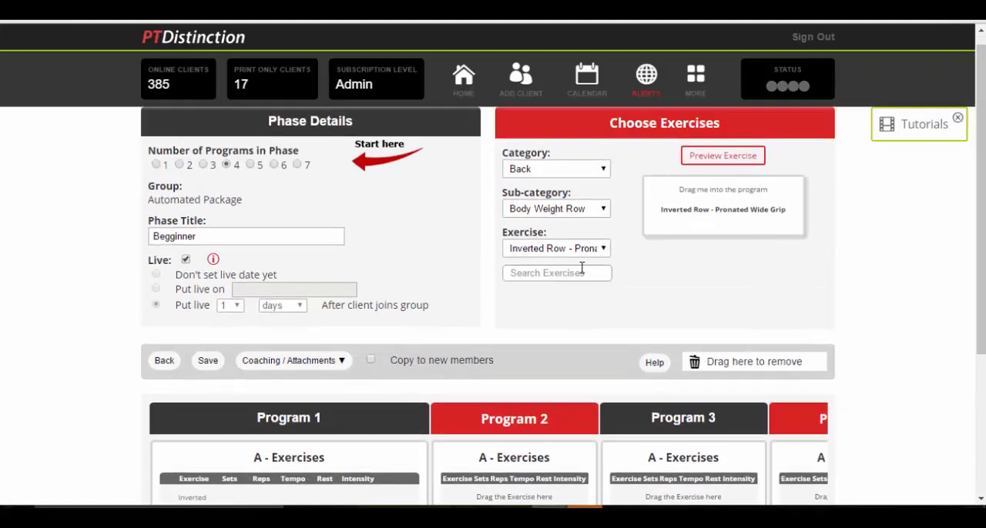
# Add the Seated Dual Pulley Pull Down - Neutral to Supinated Grip exercise from Back, Pull Down to Program 2
pyautogui.click(600, 211)
pyautogui.click(567, 285)
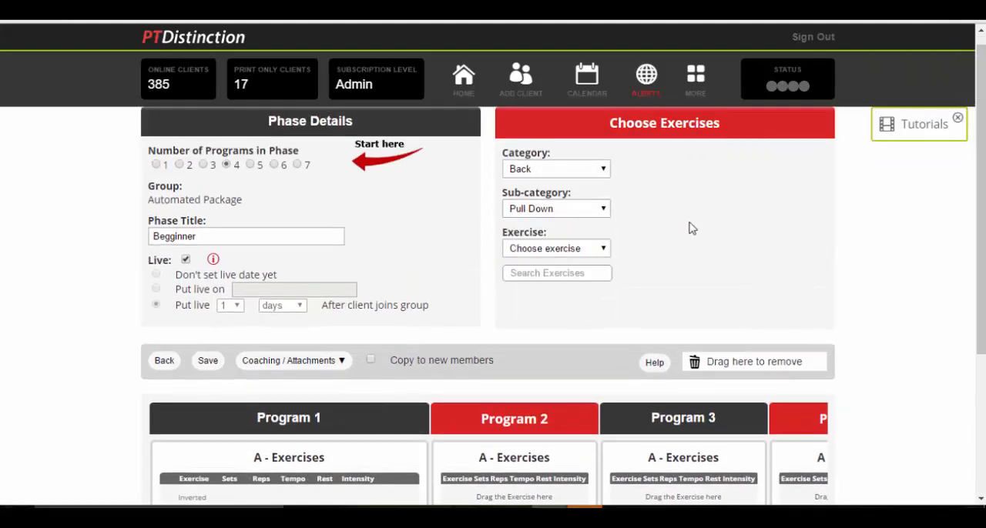
pyautogui.click(596, 249)
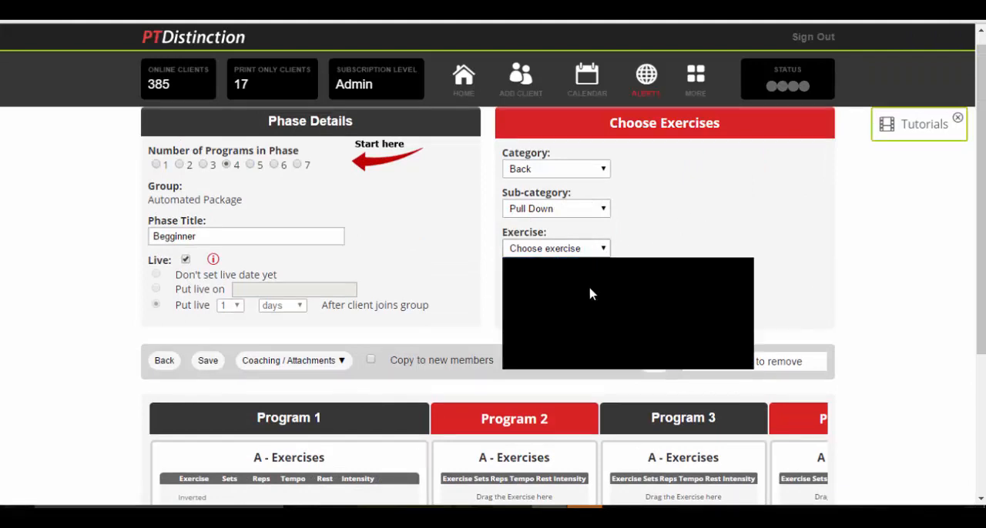
pyautogui.click(590, 352)
pyautogui.moveTo(720, 233); pyautogui.dragTo(501, 456)
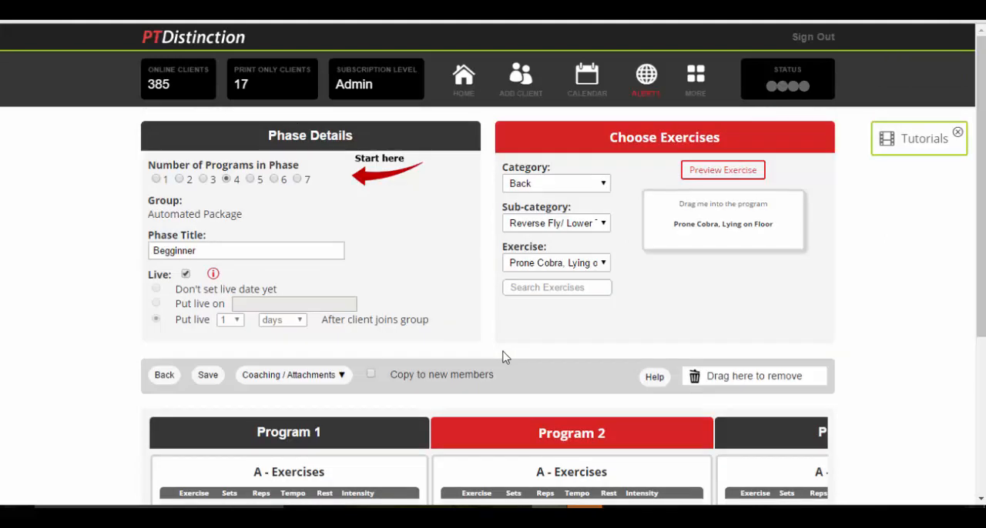
pyautogui.scroll(-1, 502, 357)
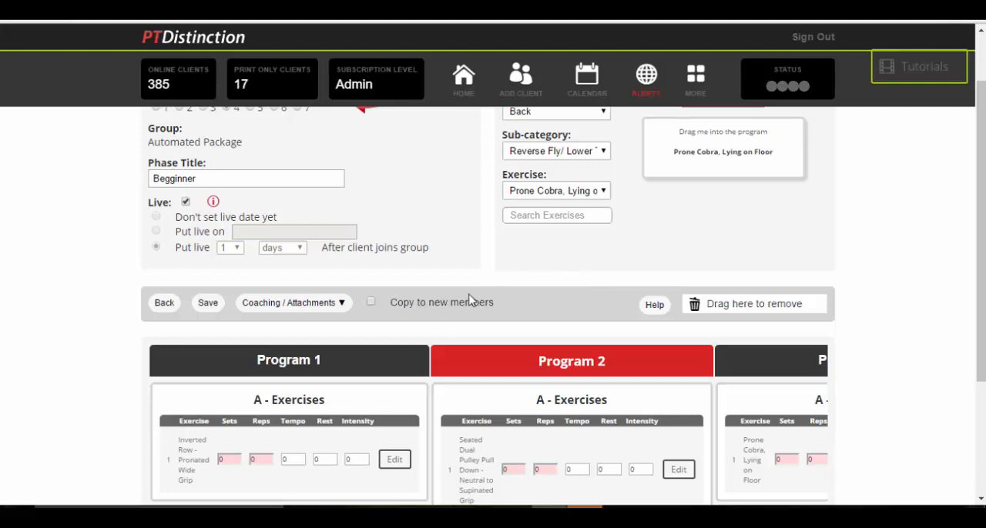
# Enable copying to new members, and save the phase with a copy to all members who don't have it
pyautogui.click(372, 304)
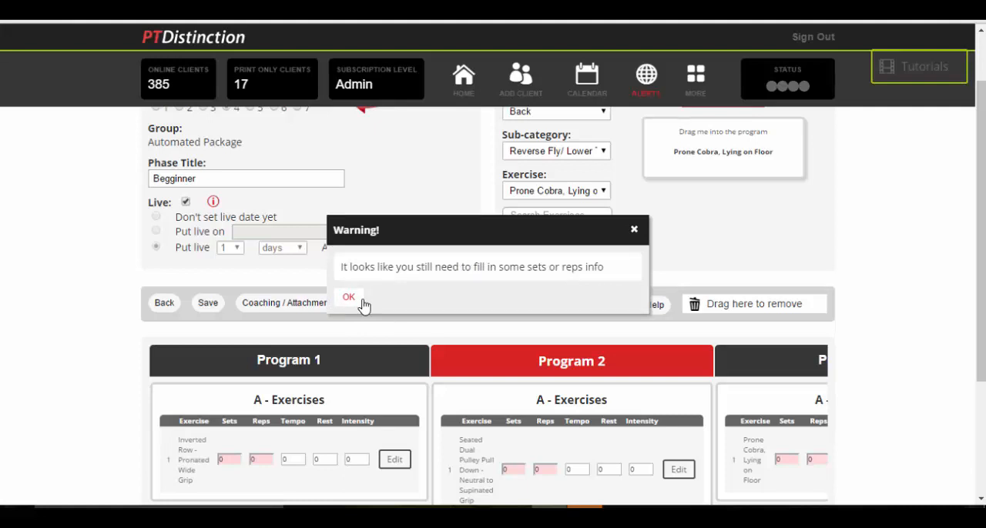
pyautogui.click(350, 298)
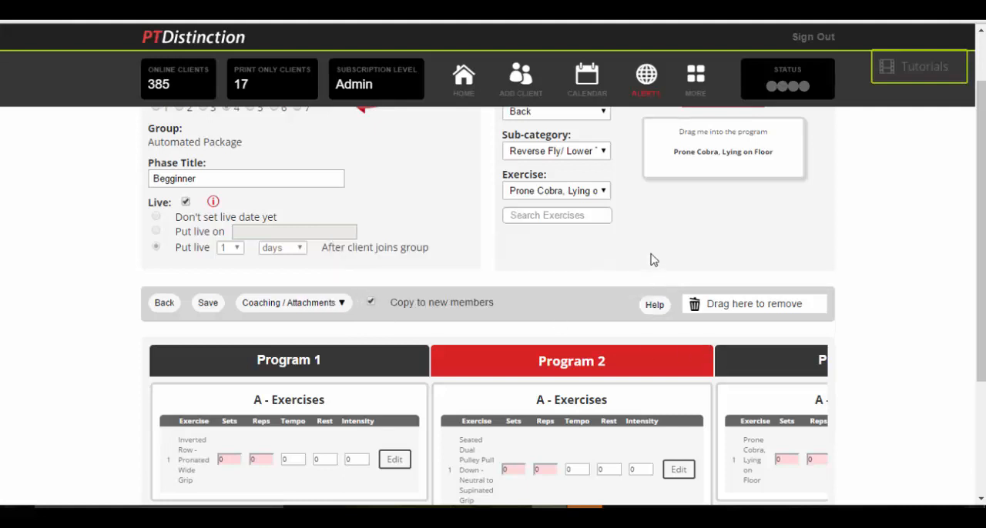
pyautogui.click(204, 303)
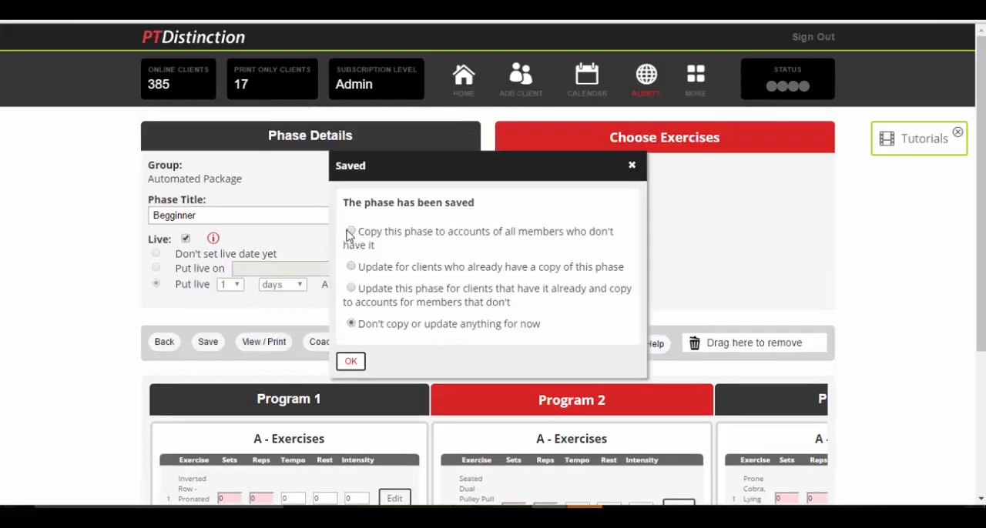
pyautogui.click(352, 232)
pyautogui.click(352, 363)
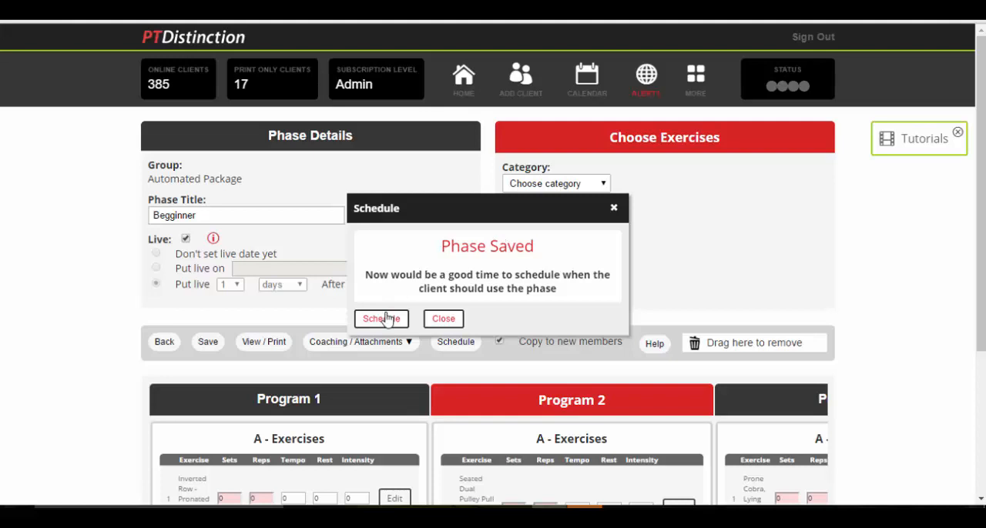
# Open the phase's scheduling and set Program 1 to 1 day after the client joins the group, at 1 hrs 0 mins
pyautogui.click(388, 319)
pyautogui.scroll(-2, 362, 362)
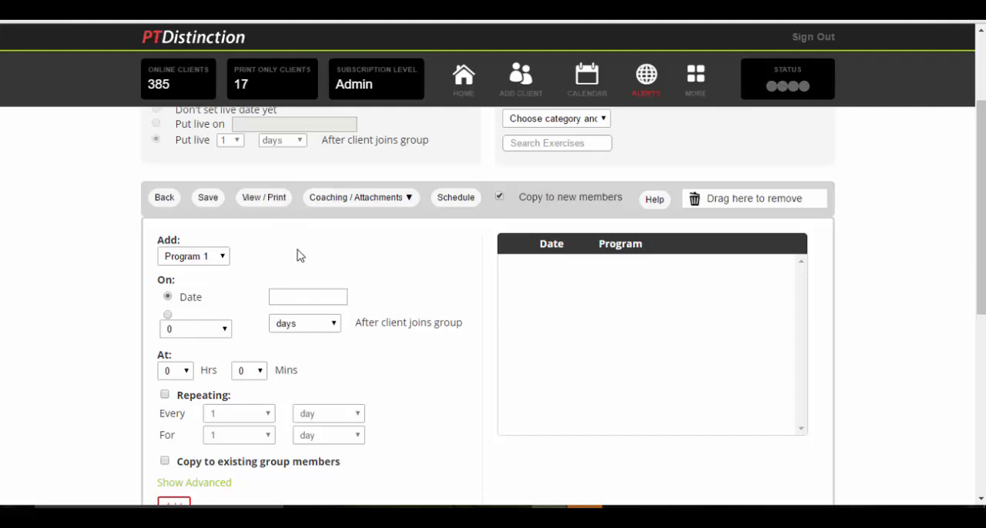
pyautogui.click(167, 315)
pyautogui.scroll(-1, 257, 255)
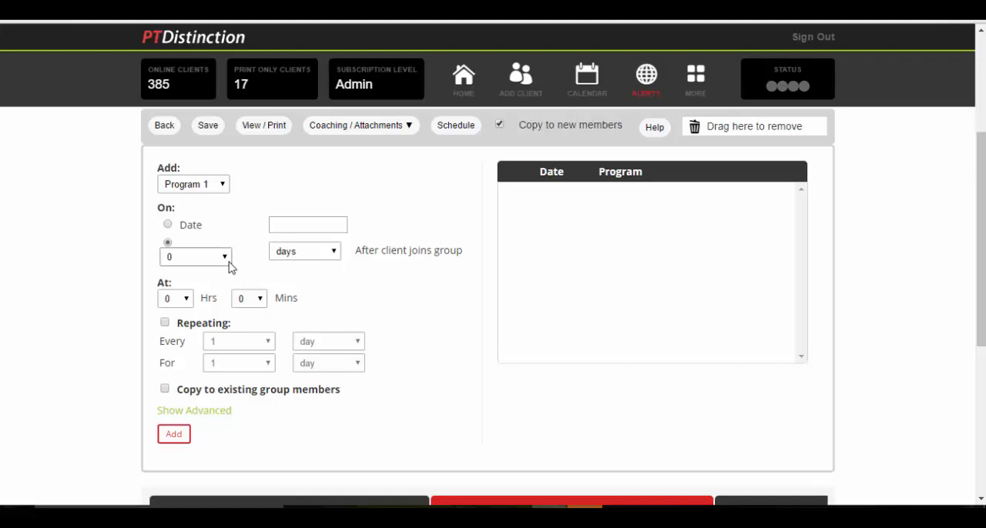
pyautogui.click(228, 261)
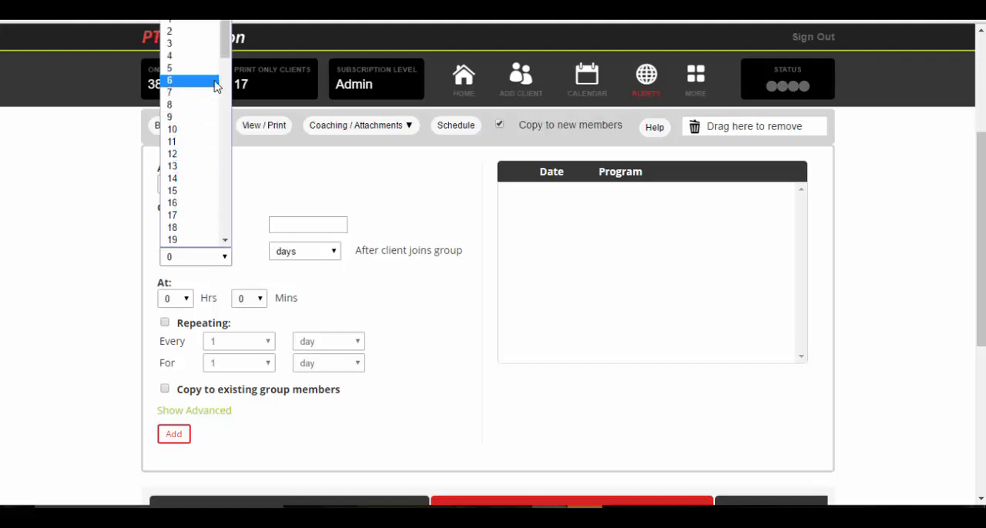
pyautogui.click(175, 29)
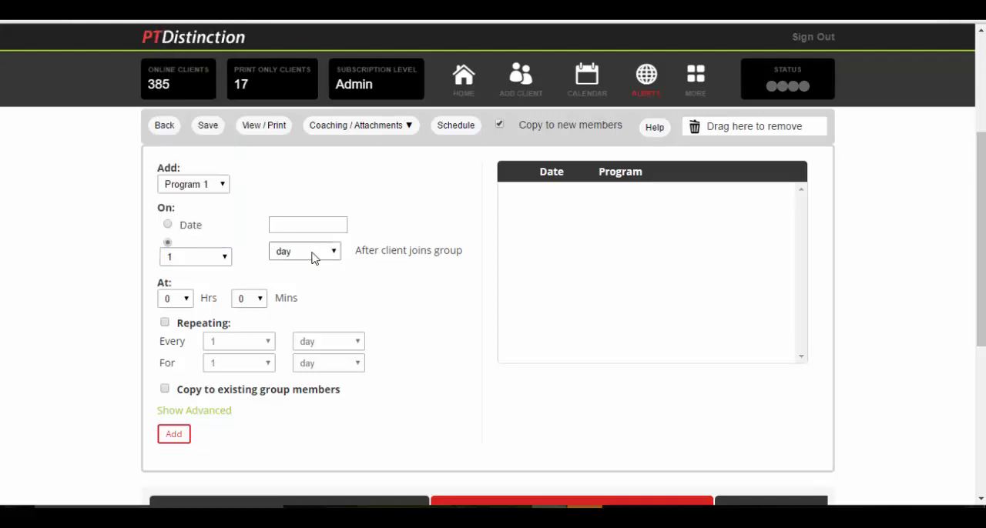
pyautogui.scroll(-1, 363, 278)
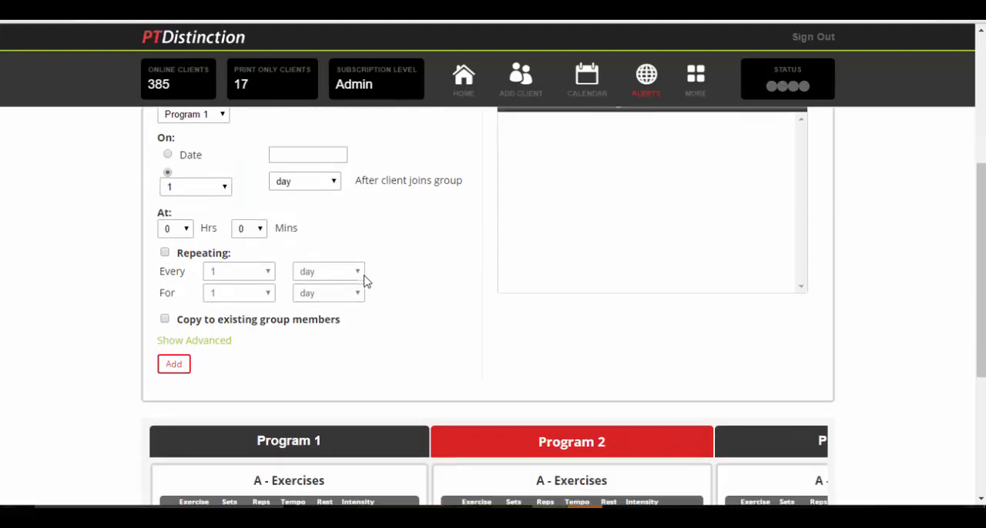
pyautogui.click(192, 230)
pyautogui.click(179, 239)
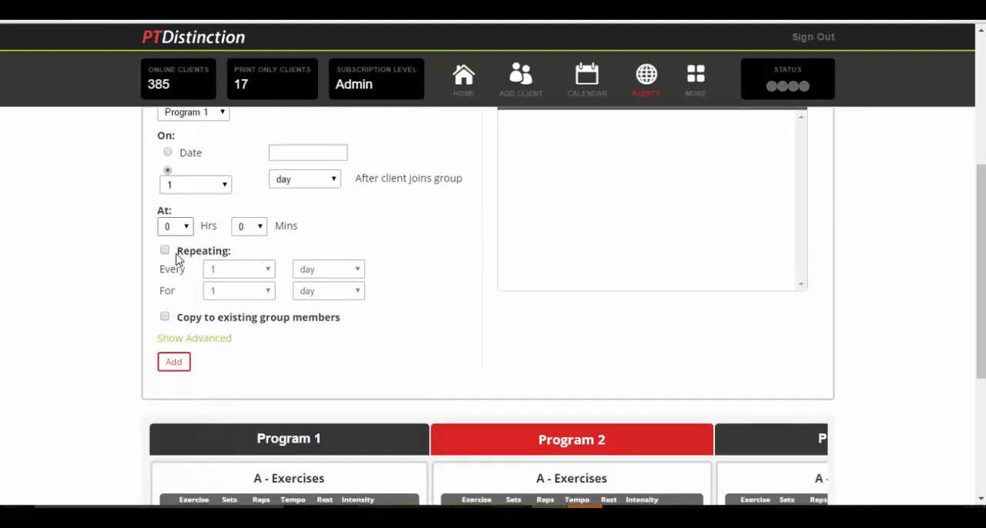
# Make Program 1 repeat every 1 week for 8 weeks
pyautogui.scroll(-1, 453, 216)
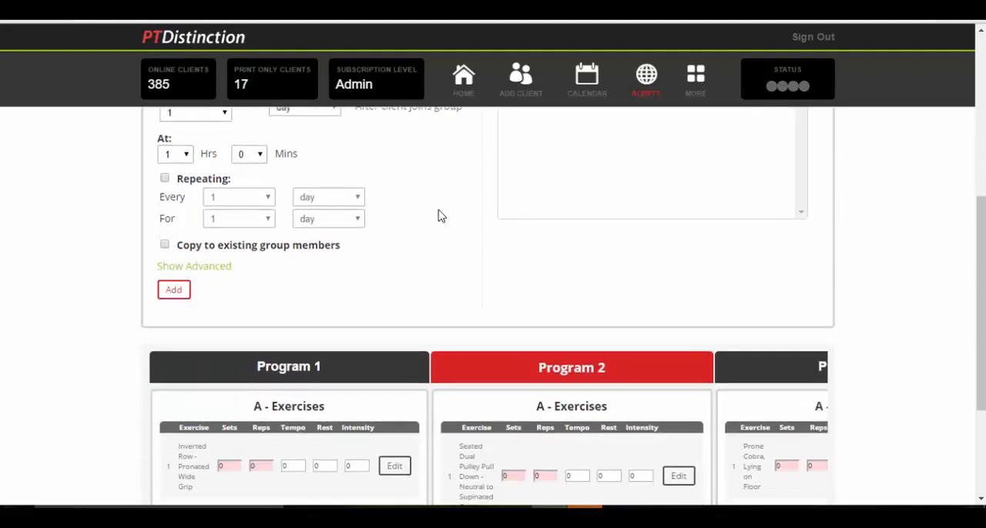
pyautogui.click(164, 178)
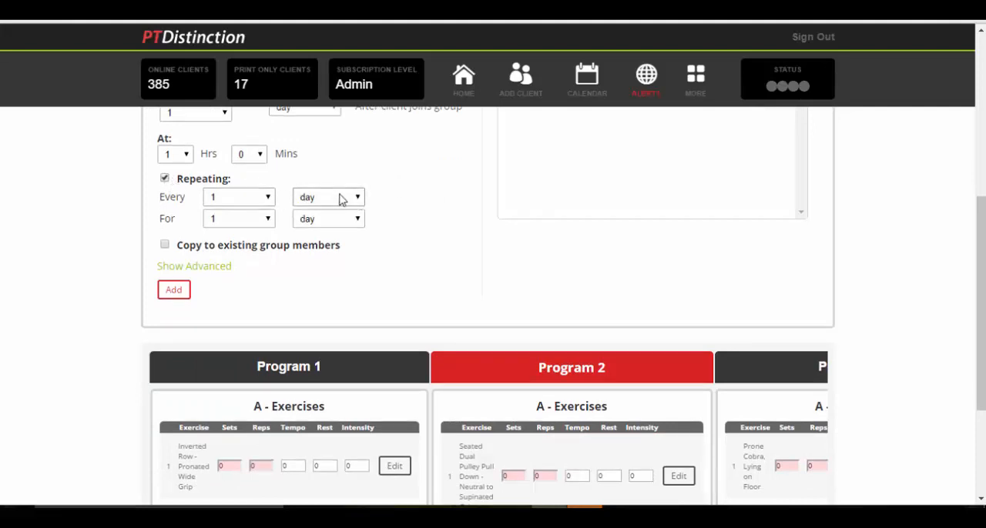
pyautogui.click(267, 197)
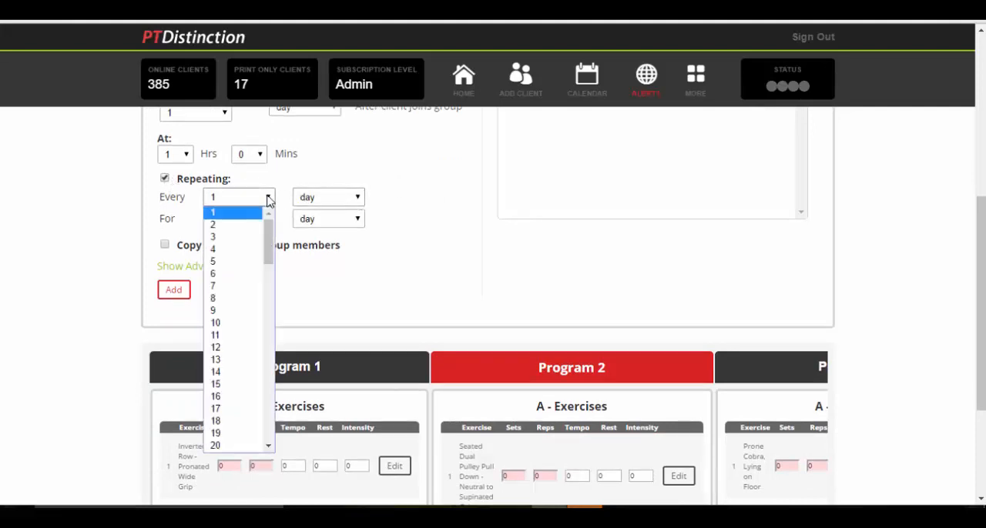
pyautogui.click(225, 284)
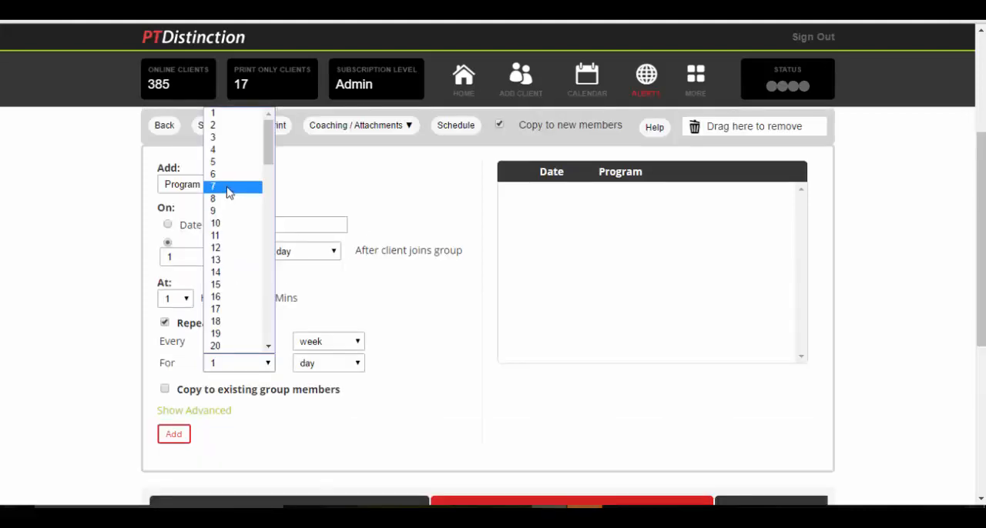
pyautogui.click(227, 200)
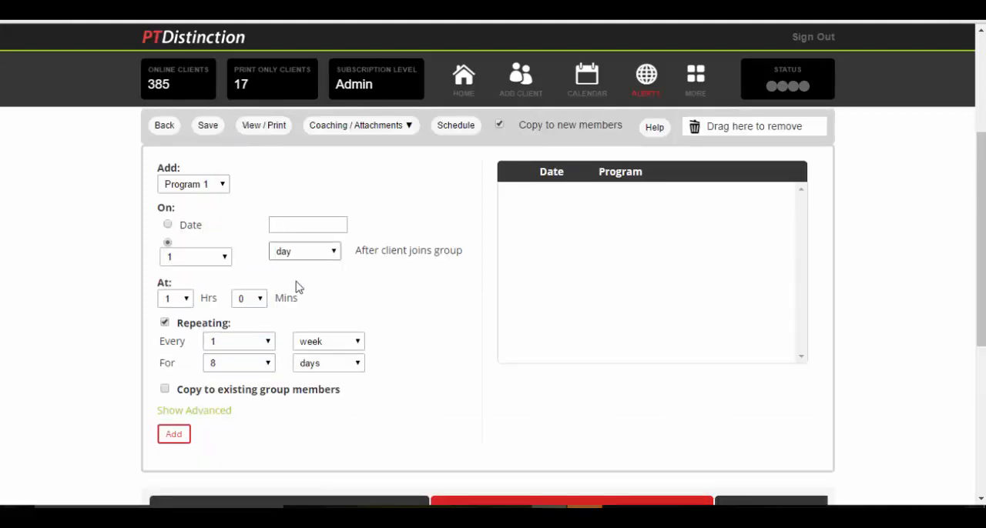
pyautogui.click(356, 362)
pyautogui.click(339, 389)
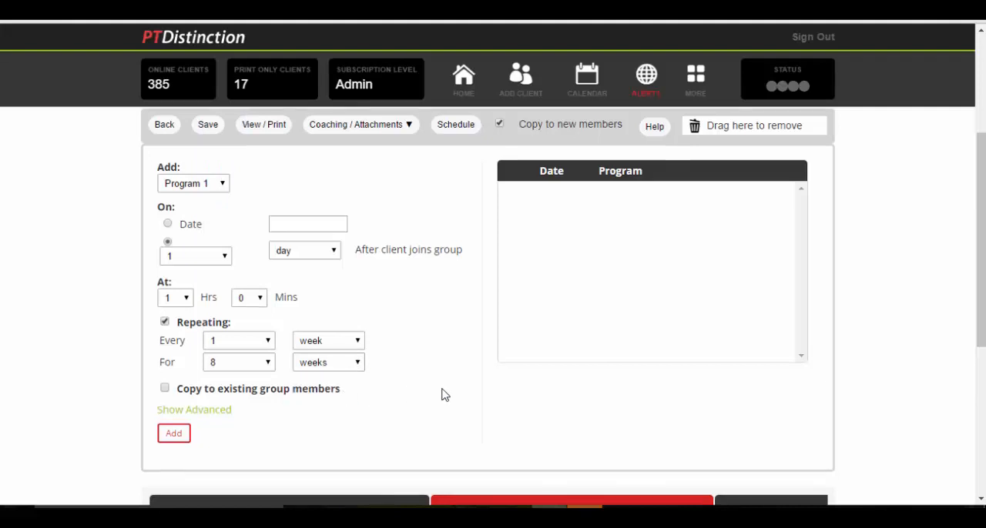
# Include existing group members in the copy, add Program 1 to the schedule and review its scheduled days
pyautogui.scroll(-1, 442, 396)
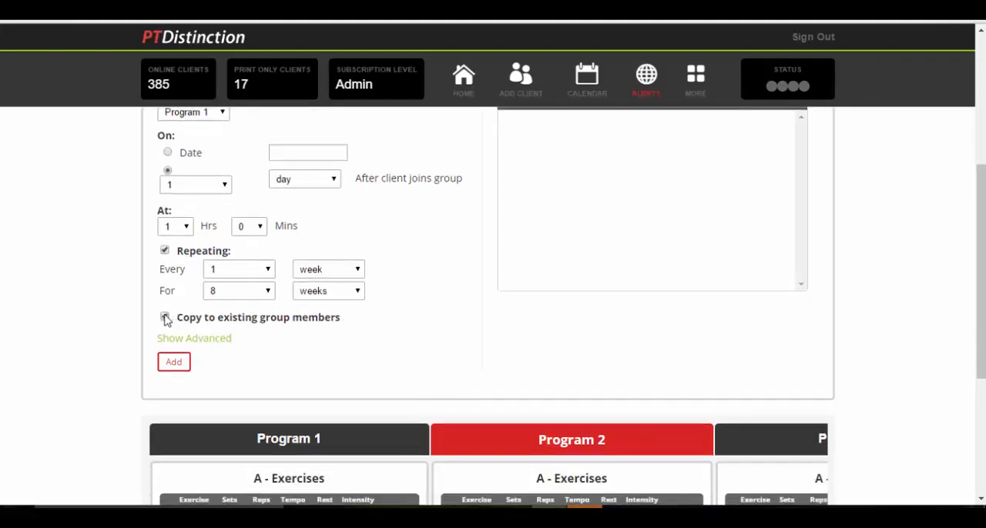
pyautogui.click(174, 366)
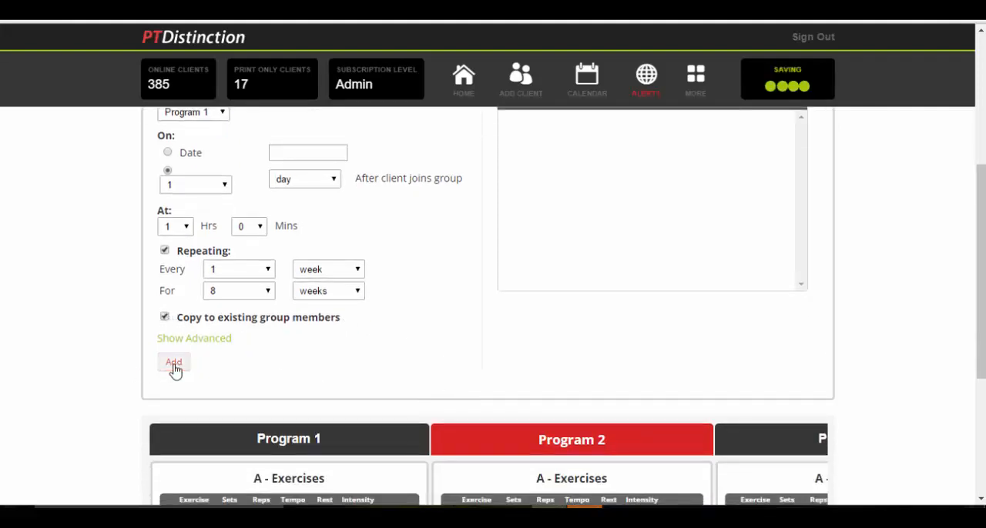
pyautogui.scroll(1, 561, 336)
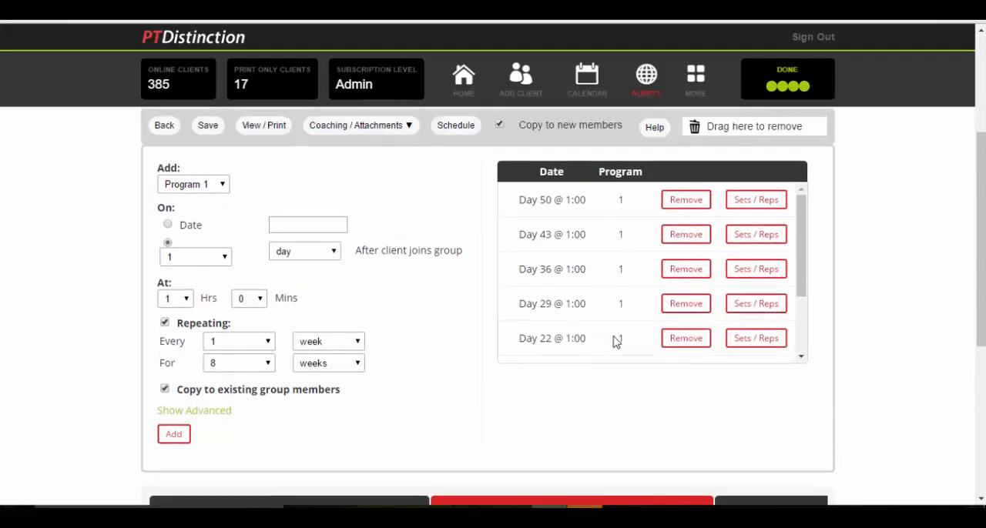
pyautogui.scroll(-2, 803, 220)
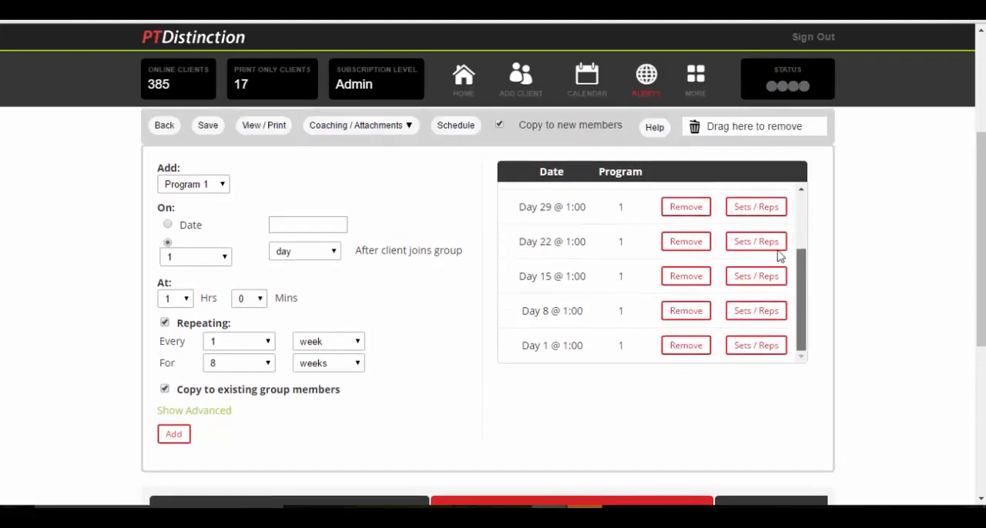
# Review all of Program 1's scheduled days in the phase's schedule list, from Day 1 to Day 50
pyautogui.scroll(2, 778, 254)
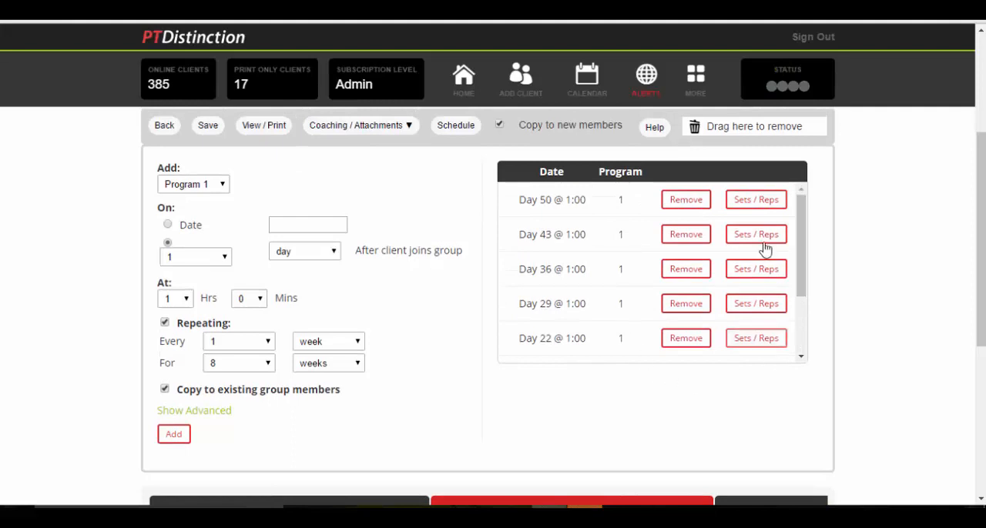
pyautogui.scroll(-2, 802, 296)
pyautogui.scroll(2, 803, 244)
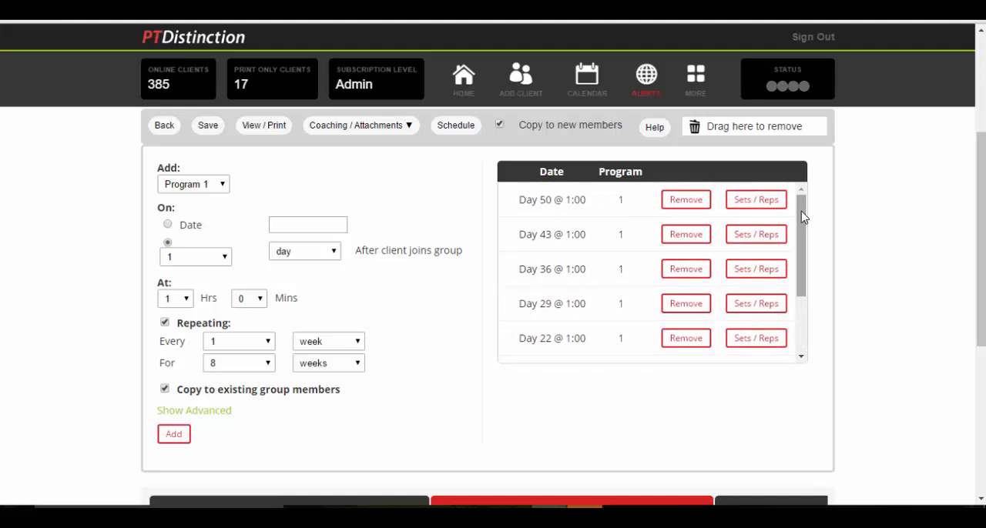
pyautogui.moveTo(801, 212)
pyautogui.mouseDown()
pyautogui.moveTo(803, 236)
pyautogui.moveTo(802, 194)
pyautogui.mouseUp()
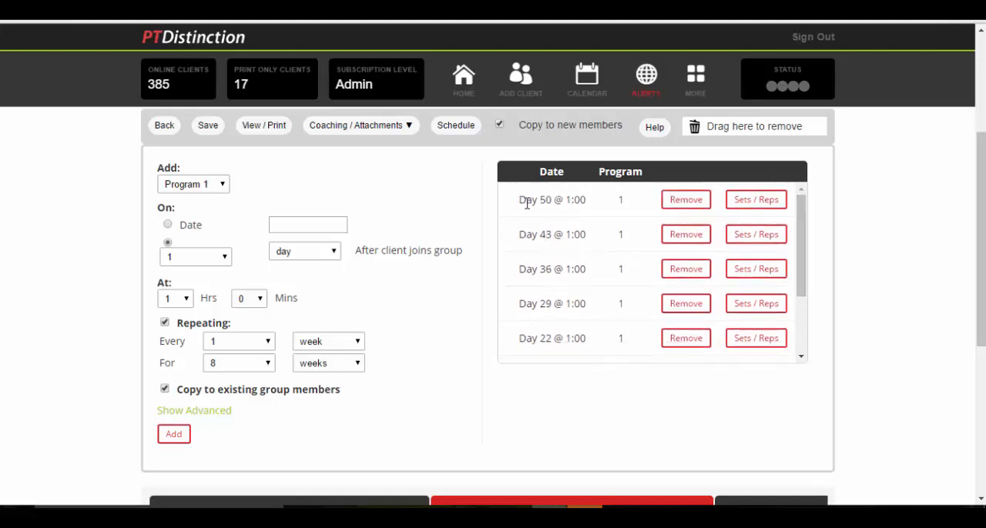
pyautogui.moveTo(554, 304); pyautogui.dragTo(614, 305)
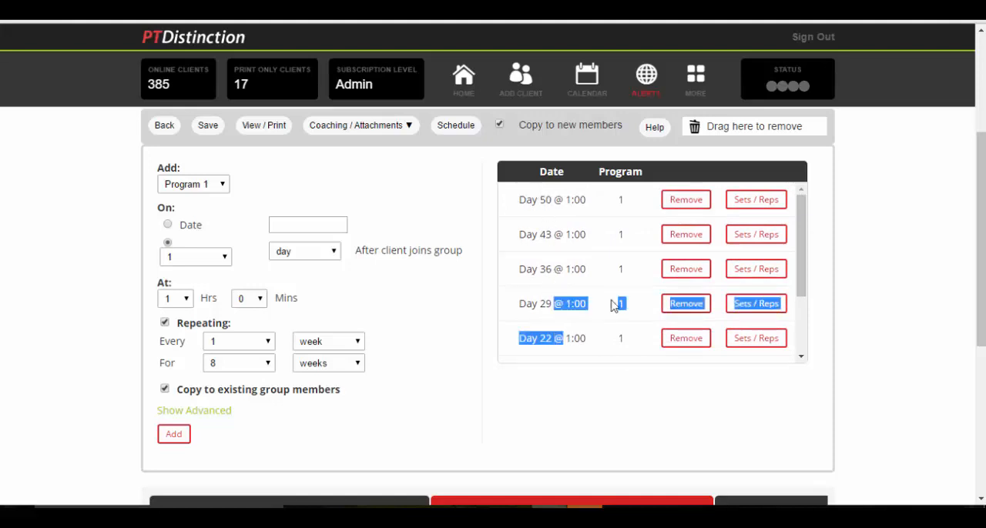
pyautogui.moveTo(799, 249); pyautogui.dragTo(810, 326)
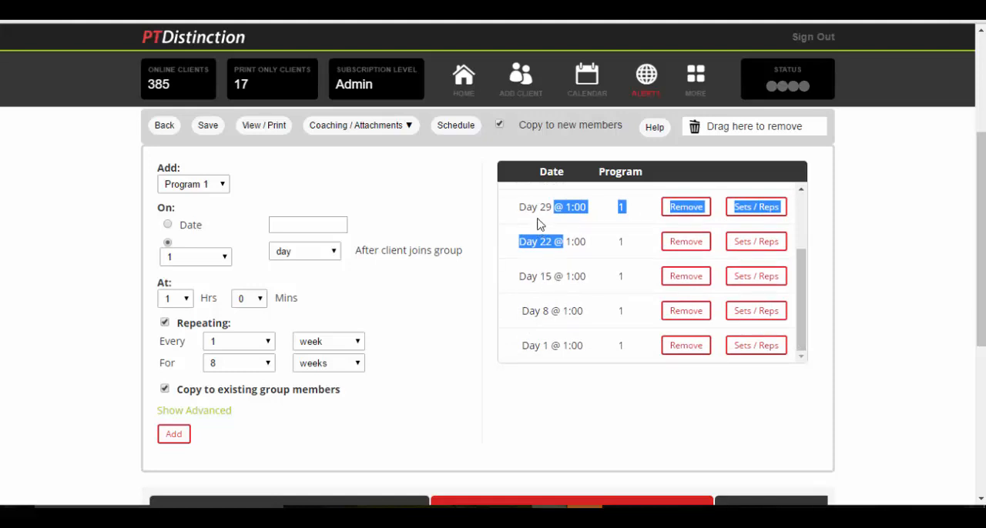
pyautogui.moveTo(804, 271); pyautogui.dragTo(796, 212)
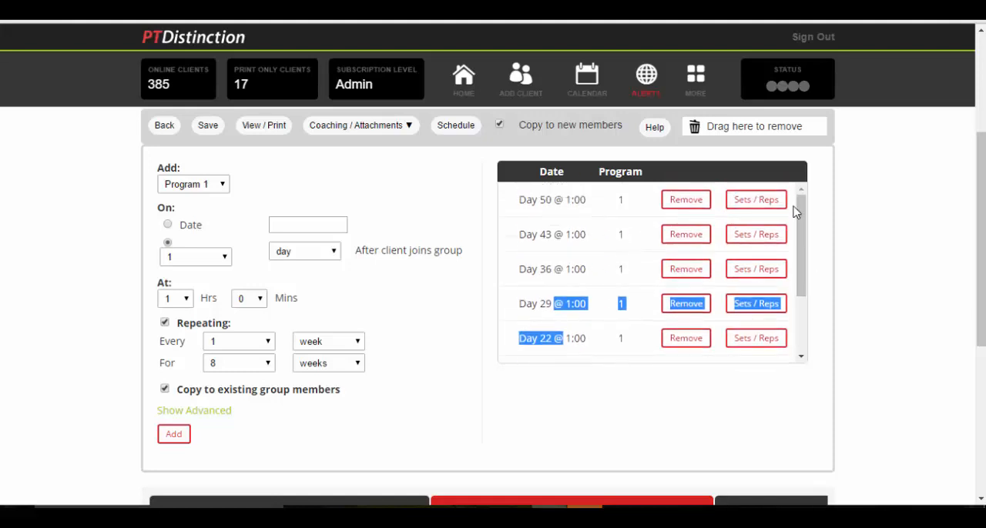
# Add Program 2 to the schedule at 3 days after the client joins the group, keeping the weekly repeat for 8 weeks
pyautogui.click(223, 185)
pyautogui.click(193, 211)
pyautogui.click(224, 259)
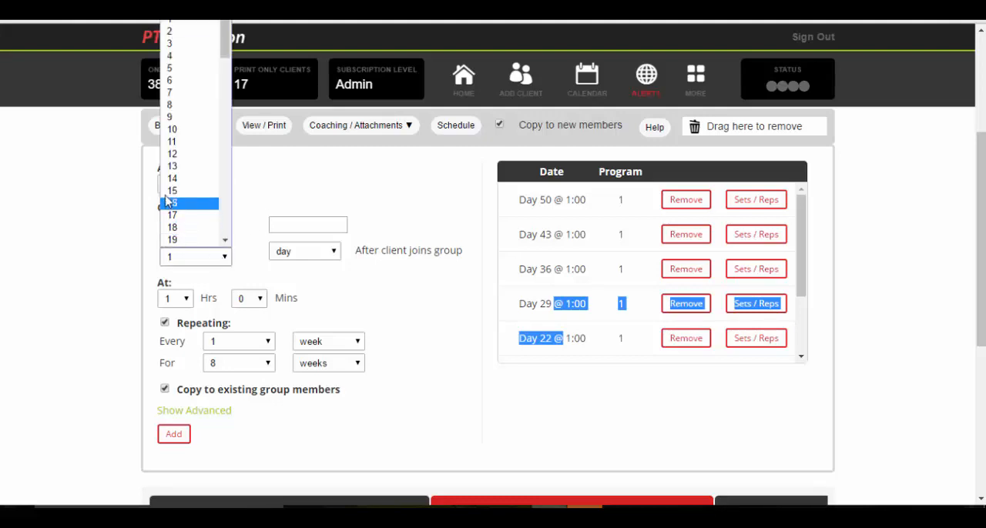
pyautogui.click(171, 43)
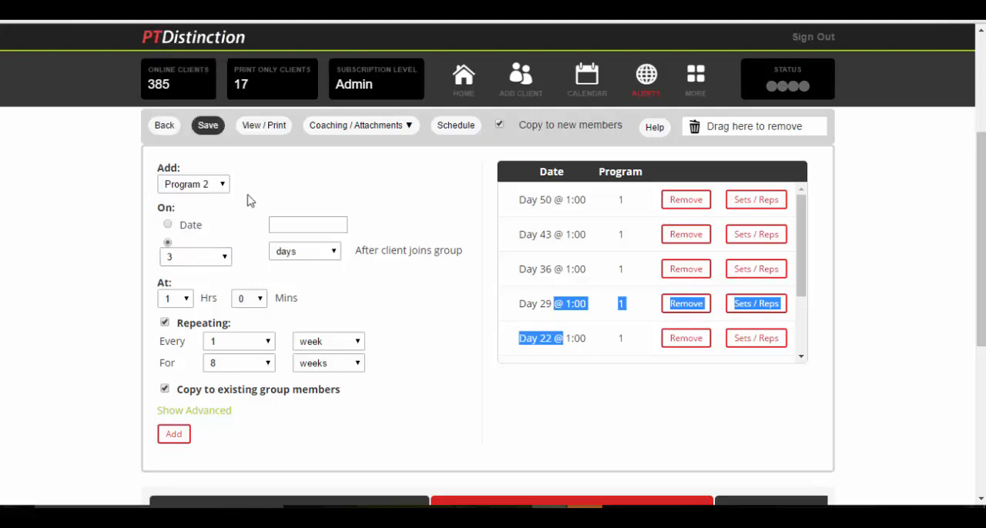
pyautogui.scroll(-2, 313, 267)
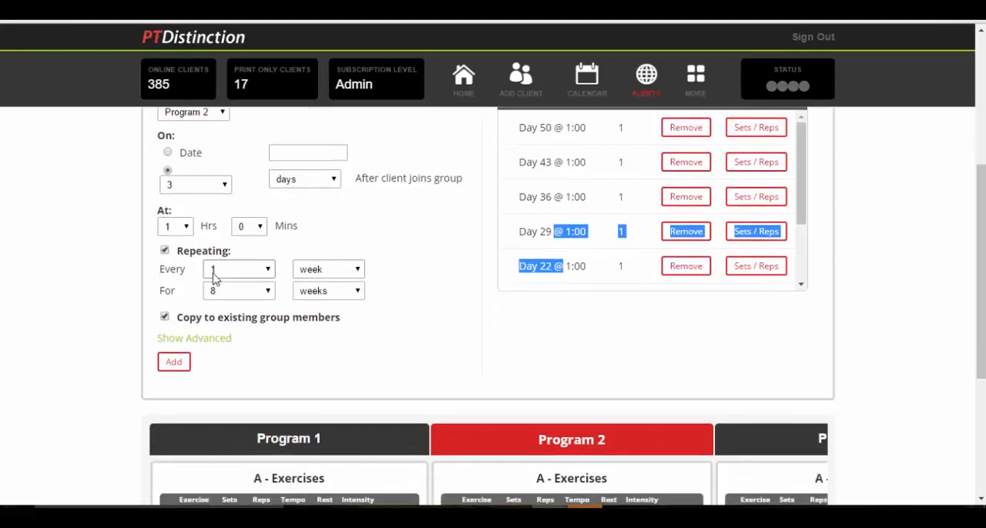
pyautogui.click(175, 362)
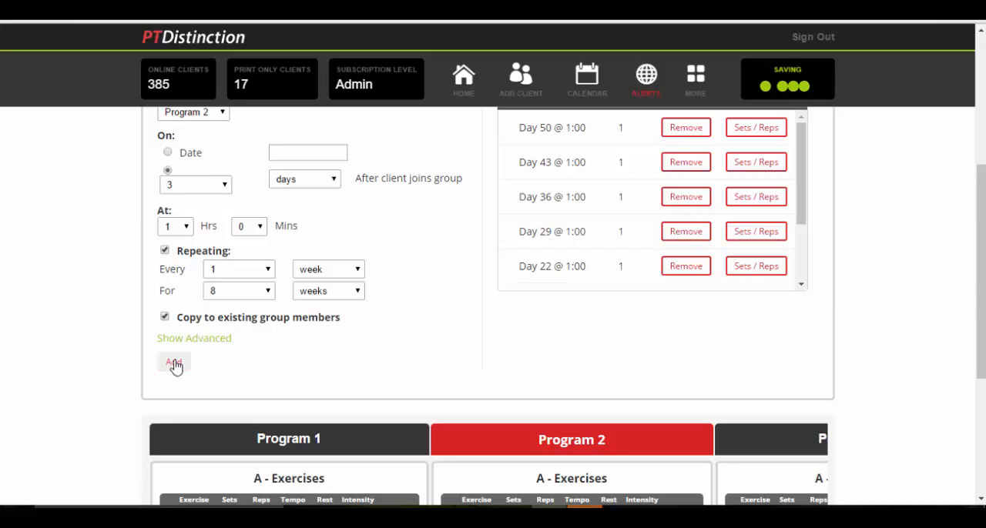
# Add Program 3 to the schedule at 5 days after the client joins the group, with the same weekly repeat
pyautogui.scroll(3, 770, 376)
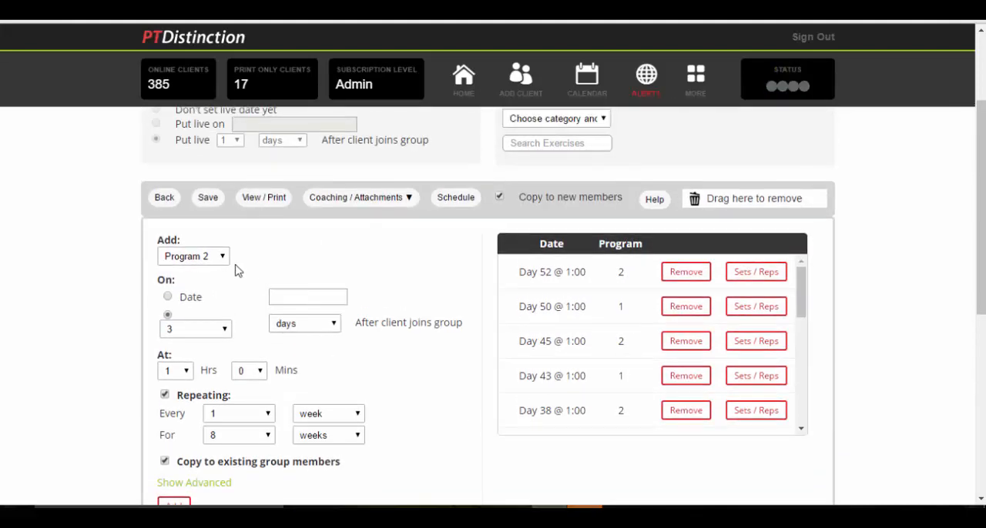
pyautogui.click(226, 257)
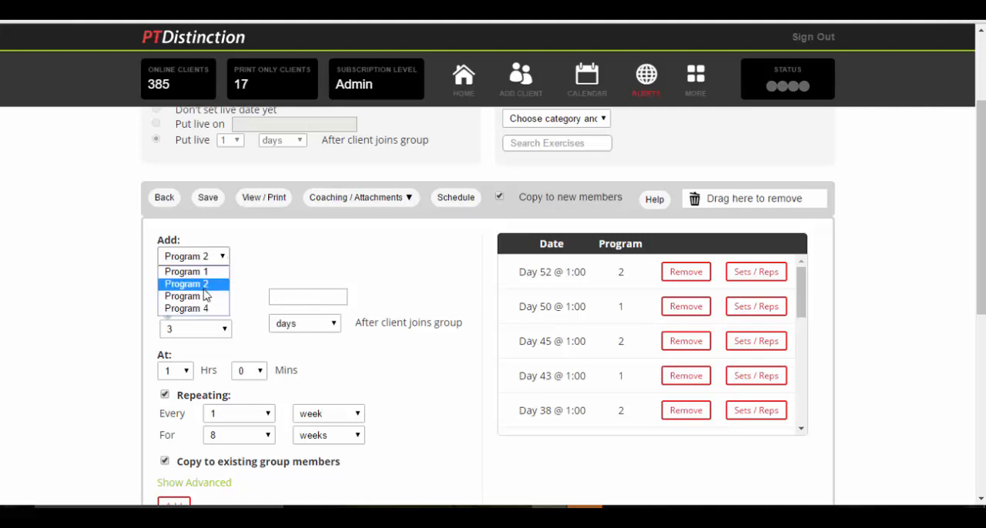
pyautogui.click(204, 295)
pyautogui.scroll(-3, 285, 254)
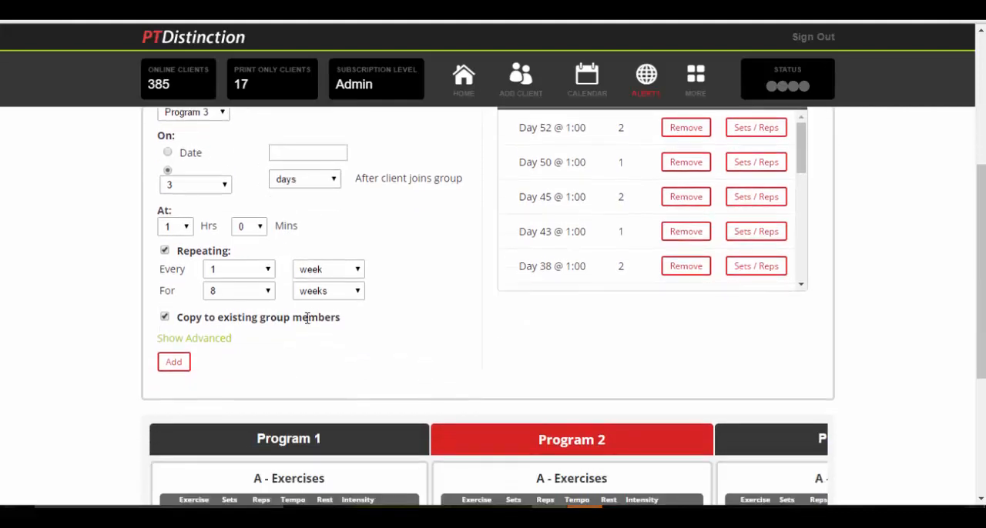
pyautogui.click(196, 184)
pyautogui.click(187, 262)
pyautogui.click(174, 362)
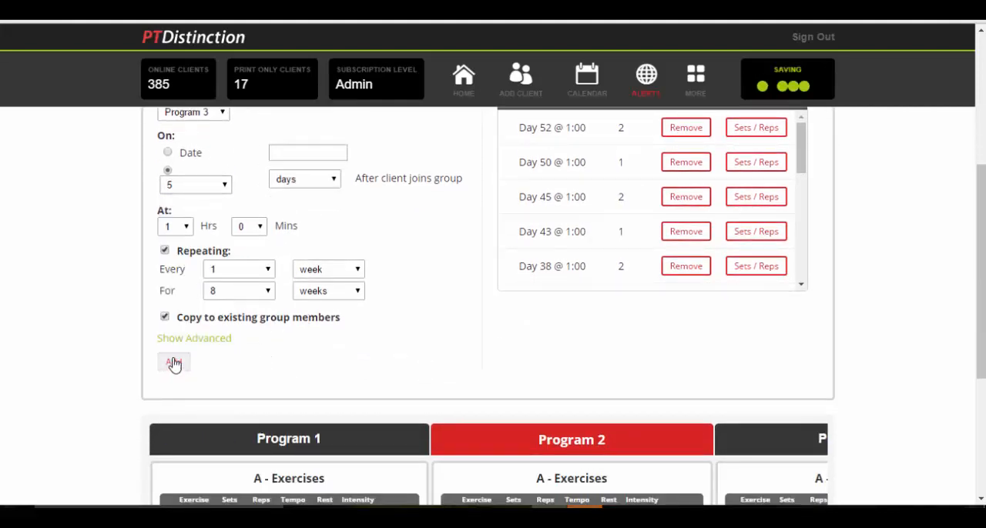
# Add Program 4 to the schedule at 7 days after the client joins the group, with the same weekly repeat
pyautogui.scroll(3, 295, 293)
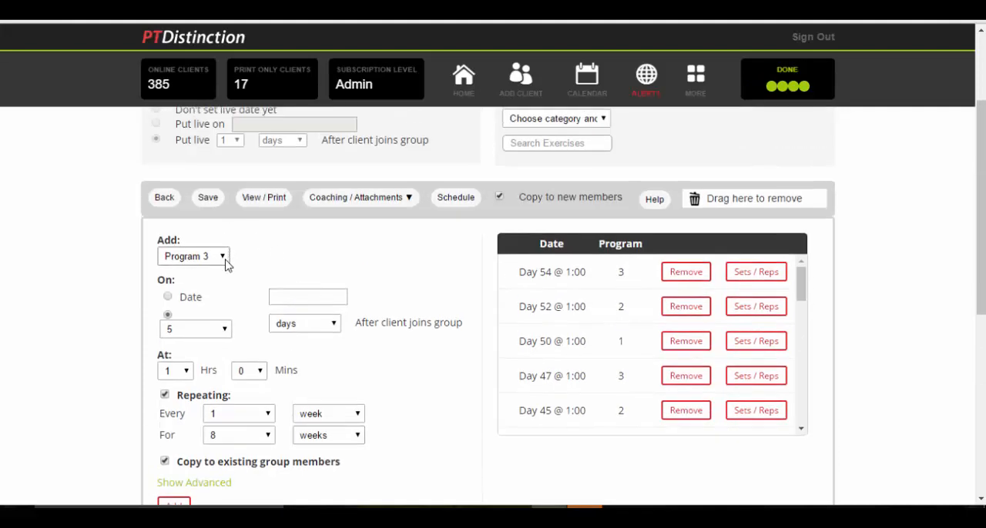
pyautogui.click(223, 259)
pyautogui.click(207, 297)
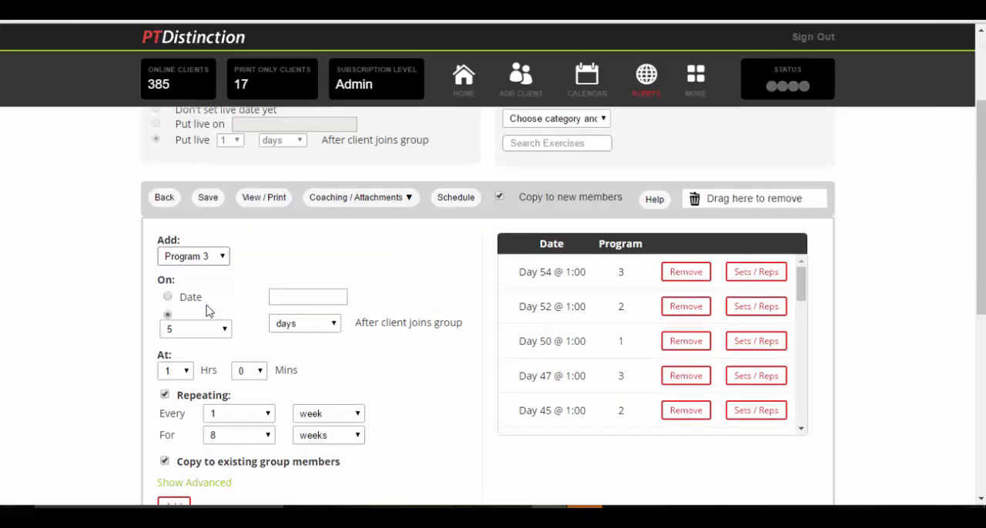
pyautogui.click(226, 330)
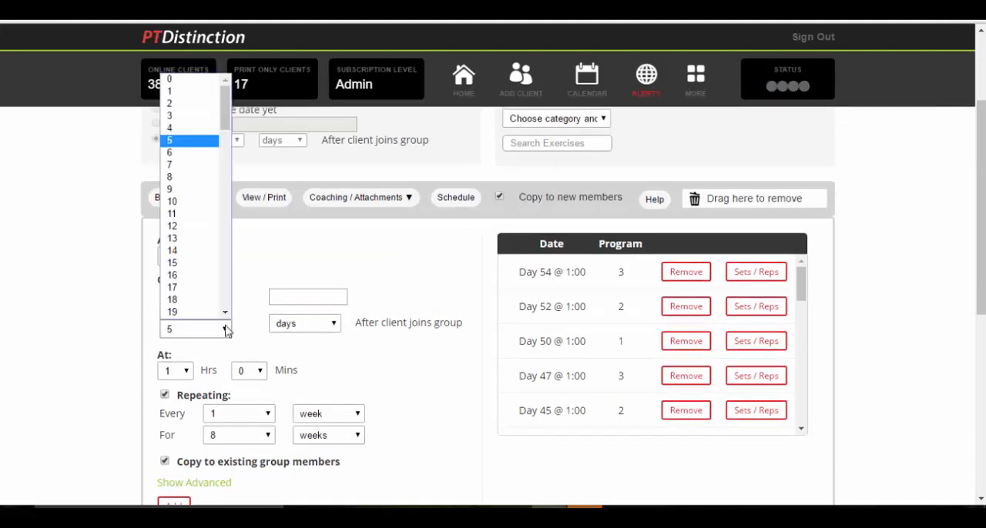
pyautogui.click(173, 165)
pyautogui.scroll(-1, 378, 373)
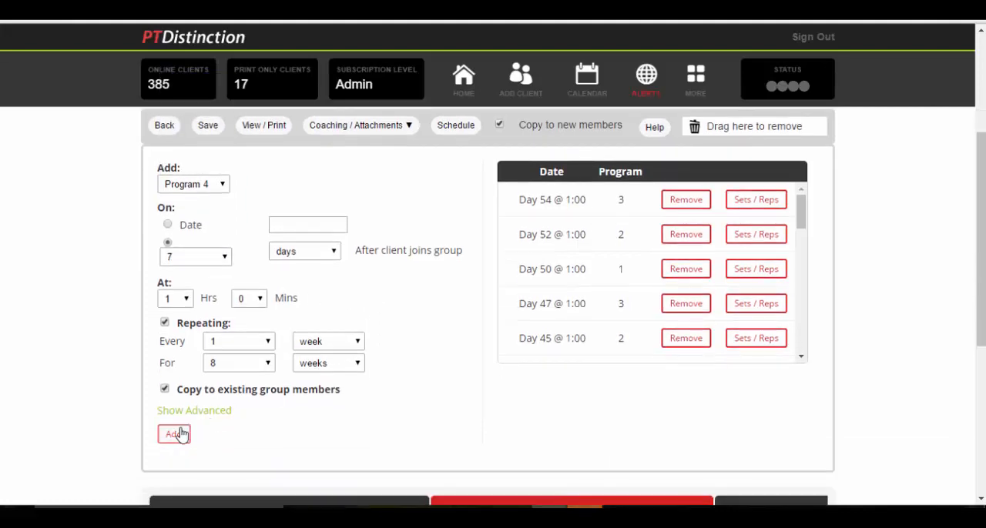
pyautogui.click(176, 435)
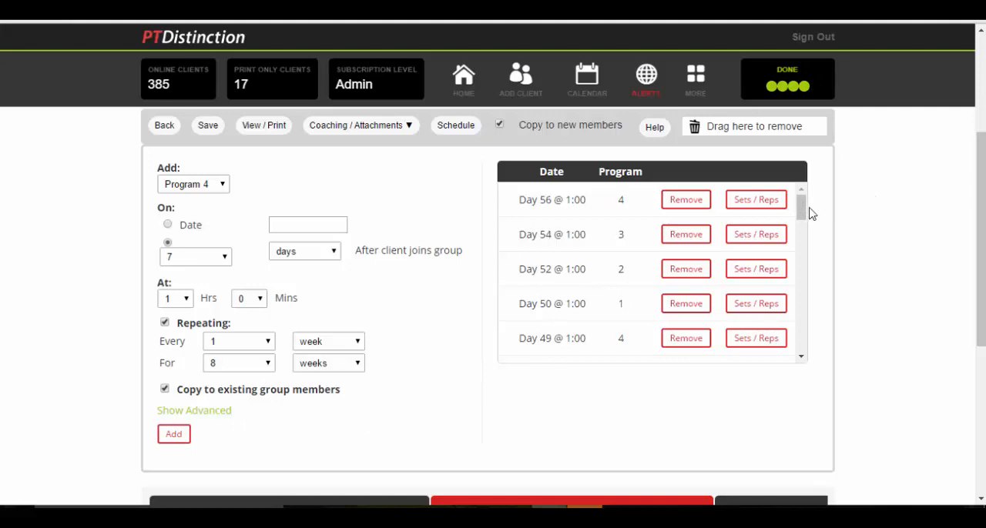
# Look over the combined program schedule and save the phase, copying it to all members who don't have it
pyautogui.scroll(-1, 801, 233)
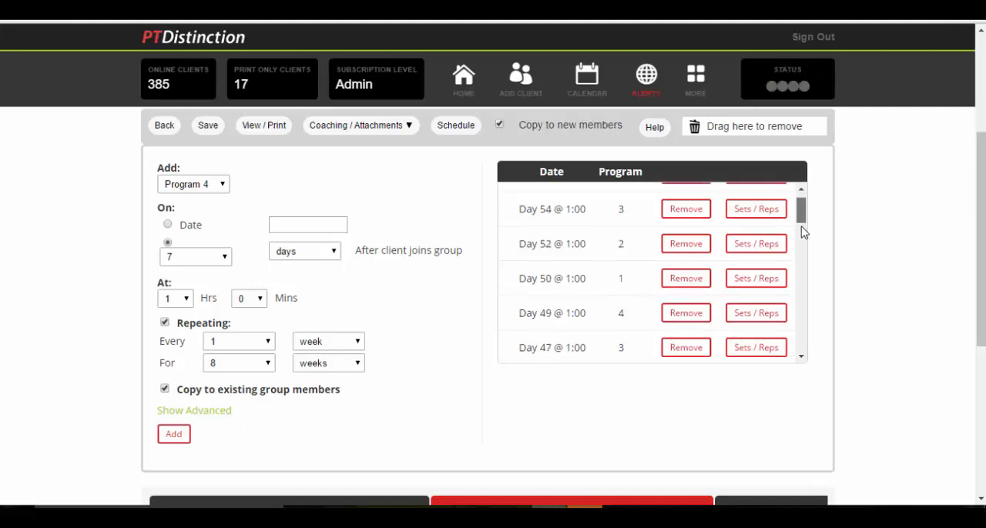
pyautogui.moveTo(801, 228)
pyautogui.mouseDown()
pyautogui.moveTo(802, 325)
pyautogui.moveTo(801, 244)
pyautogui.mouseUp()
pyautogui.scroll(1, 254, 189)
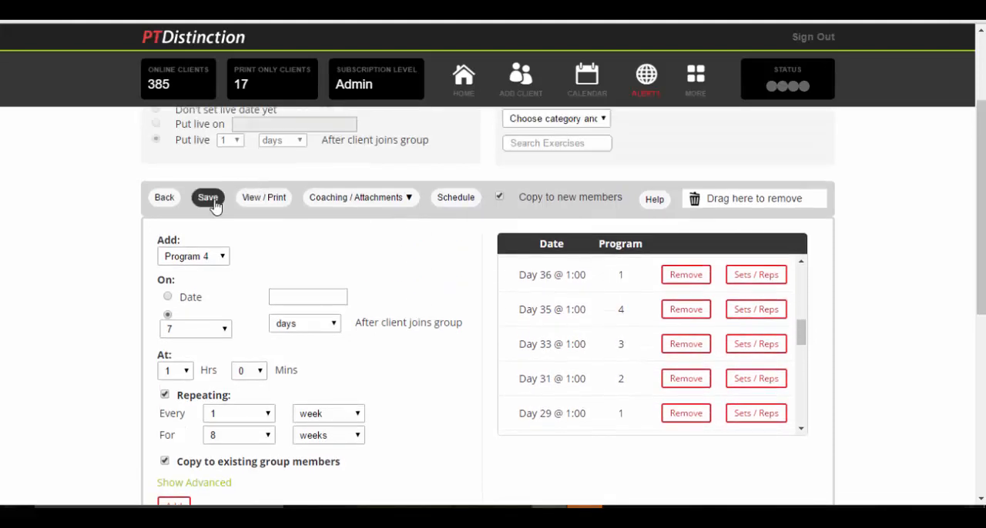
pyautogui.click(213, 200)
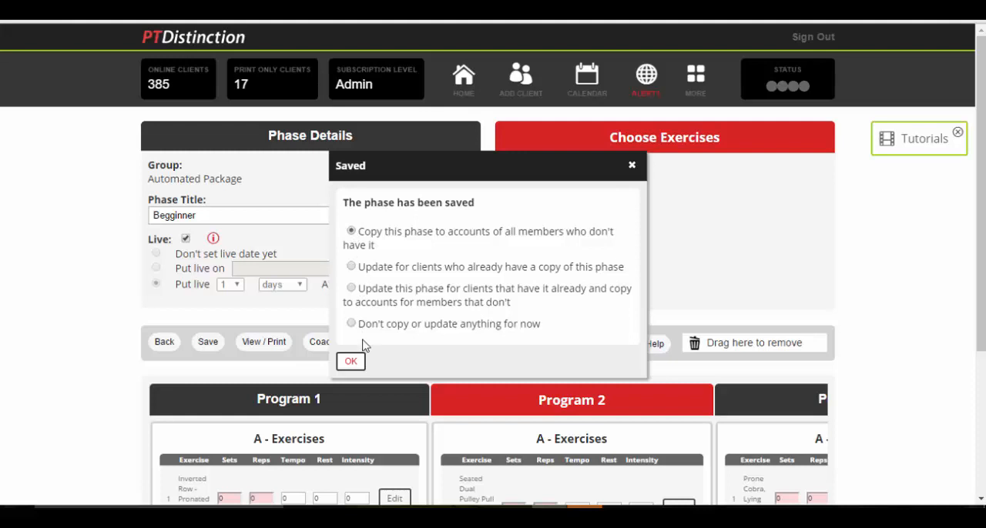
pyautogui.click(351, 365)
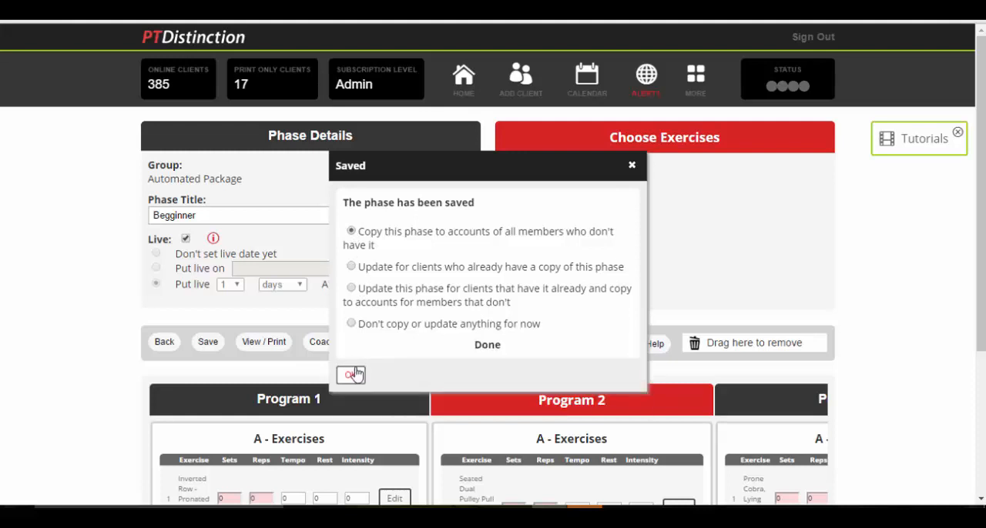
# Return to the Automated Package group and show its schedule by days after joining
pyautogui.click(164, 344)
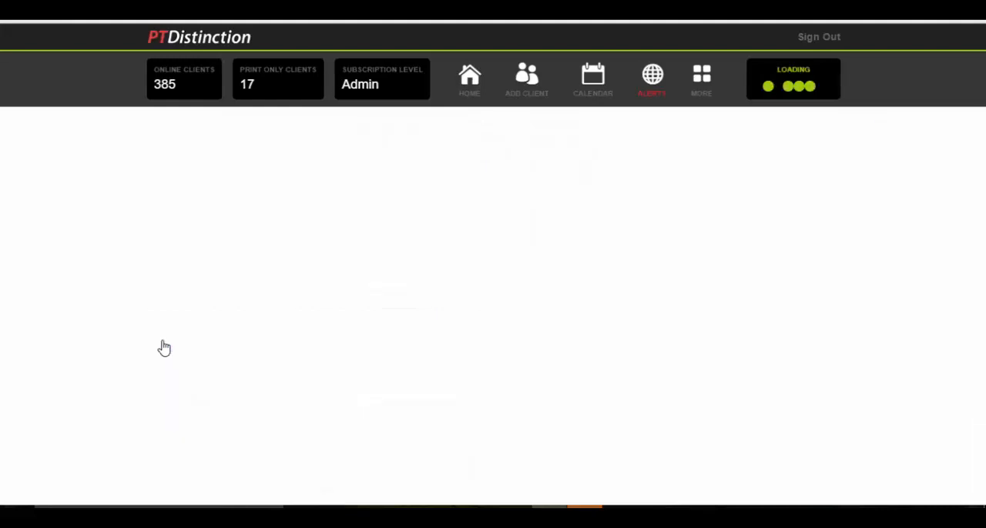
pyautogui.scroll(-1, 75, 348)
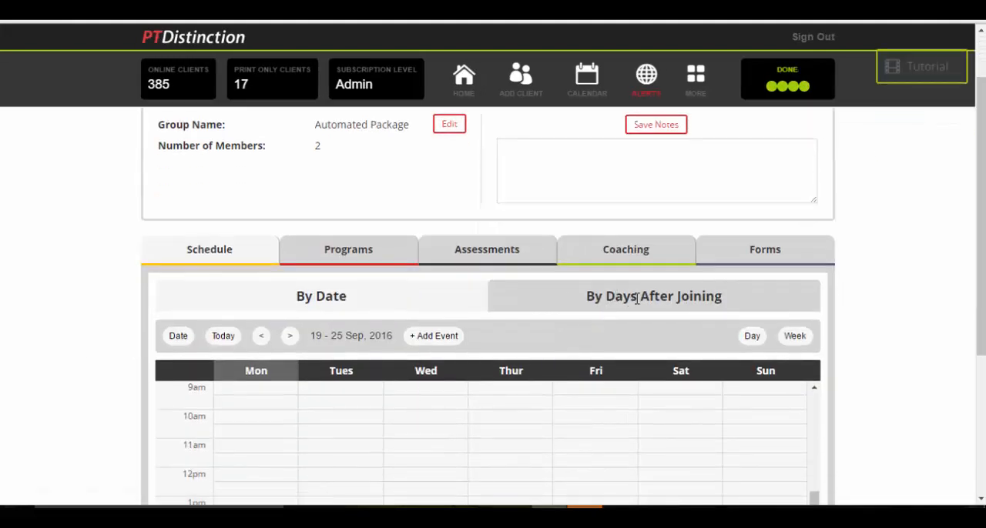
pyautogui.click(667, 298)
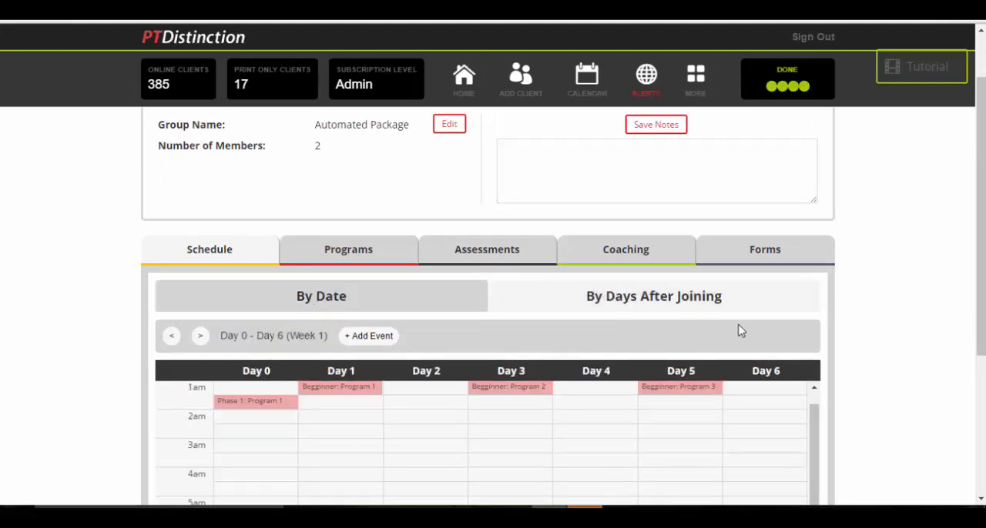
# Examine the group's scheduled programs week by week, from week 1 through week 7
pyautogui.scroll(-1, 905, 346)
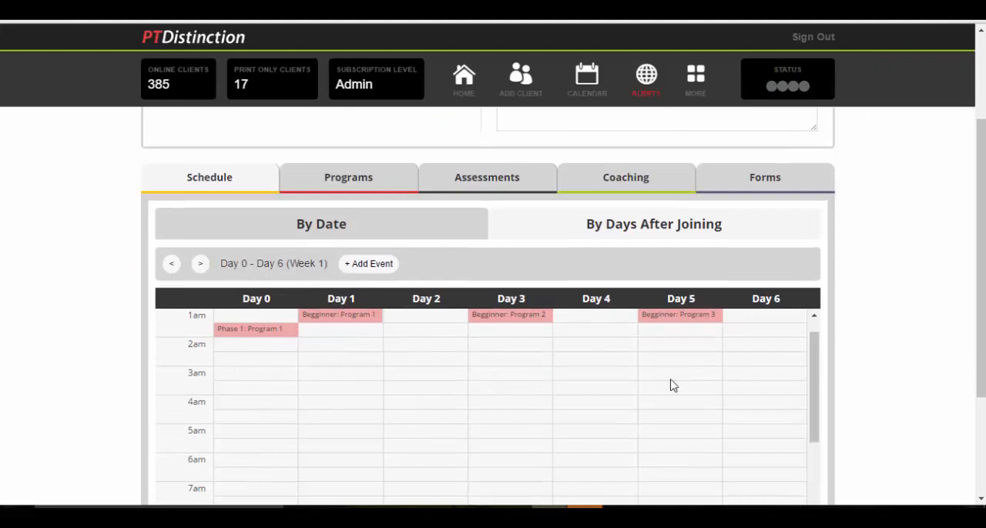
pyautogui.click(200, 264)
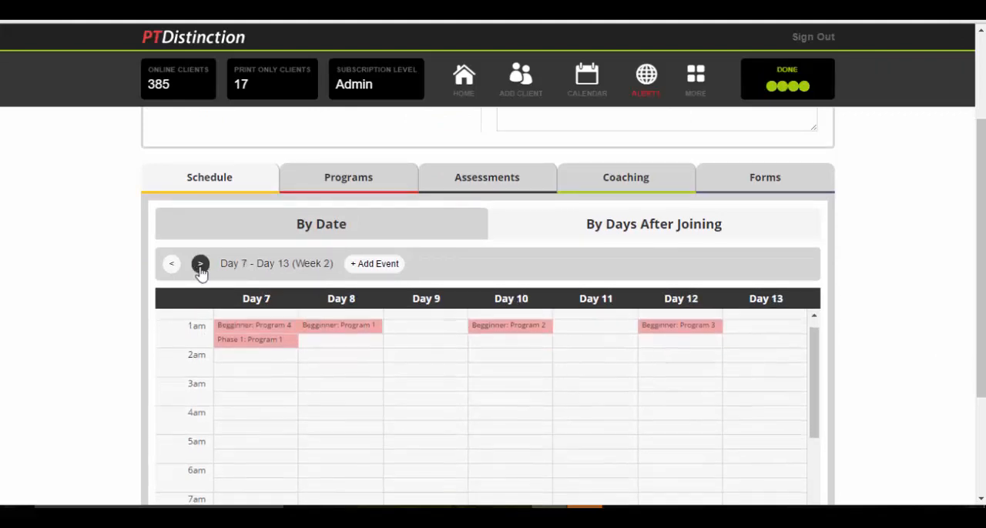
pyautogui.click(201, 264)
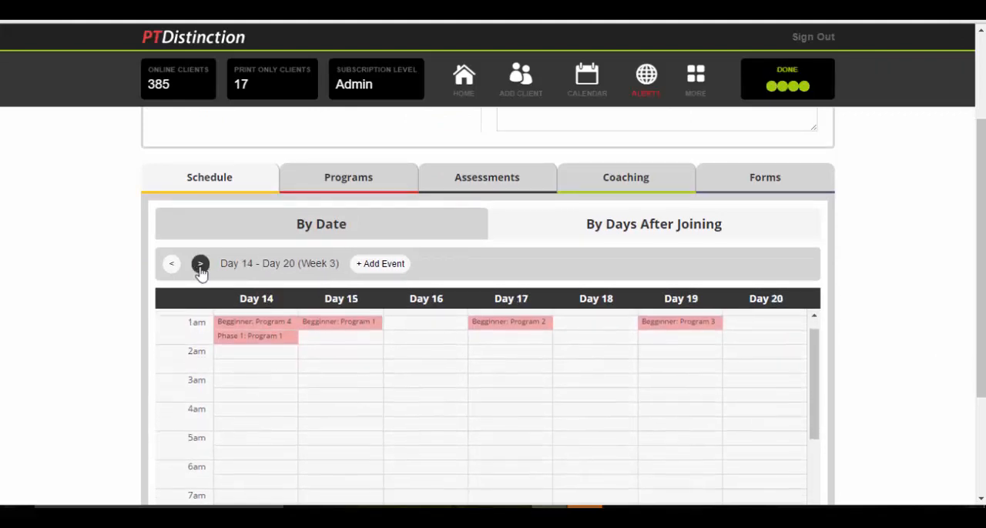
pyautogui.click(201, 264)
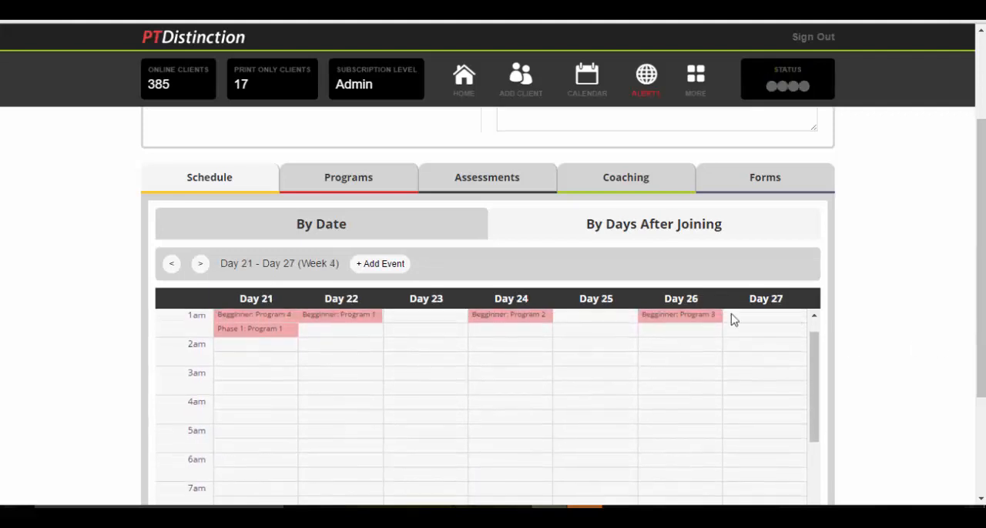
pyautogui.click(198, 269)
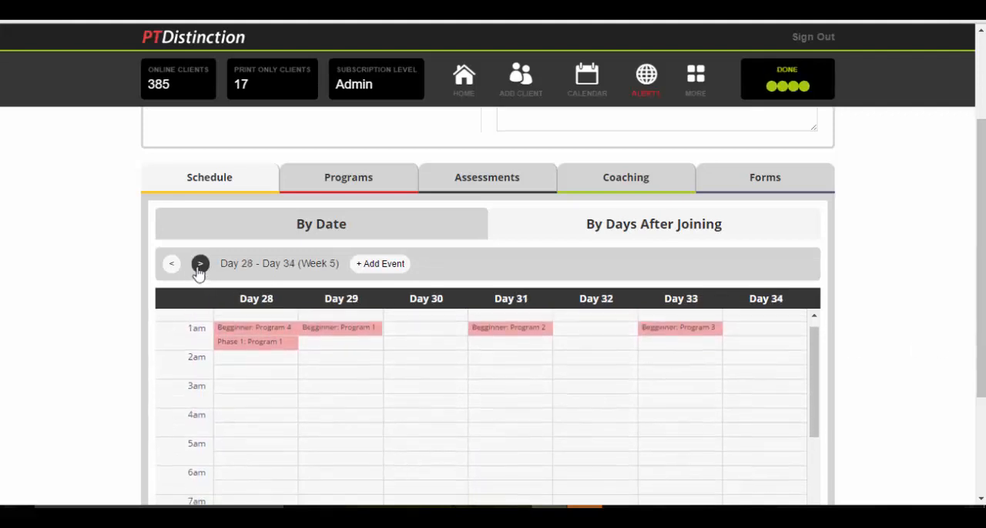
pyautogui.click(199, 264)
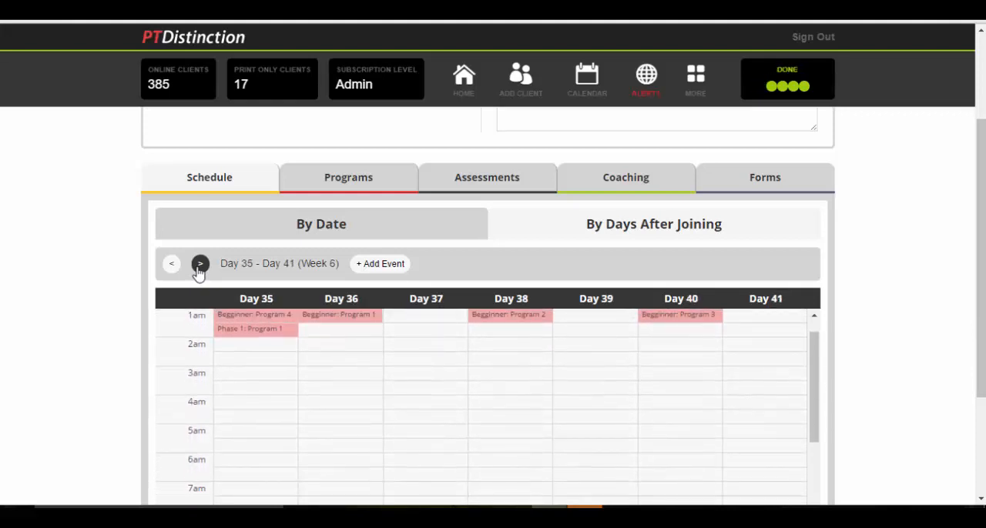
pyautogui.click(199, 265)
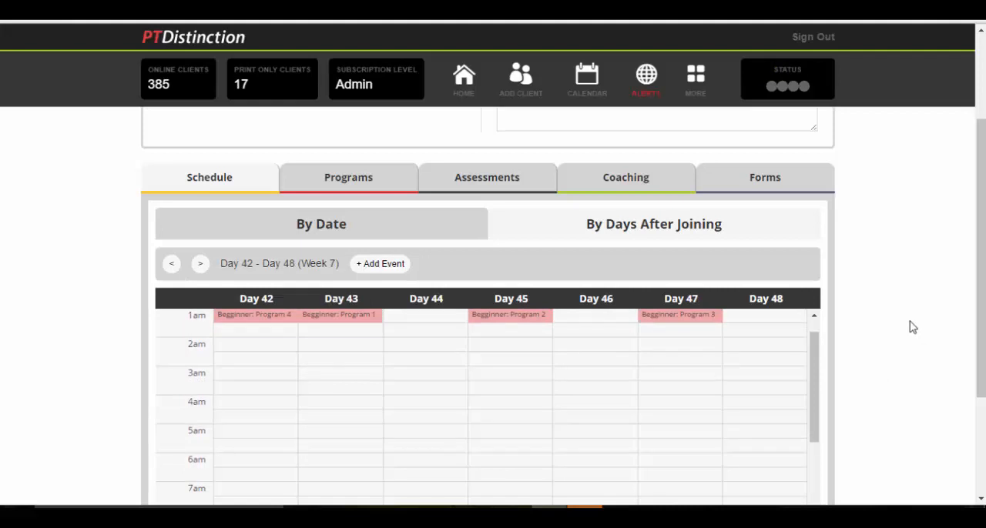
pyautogui.scroll(1, 911, 327)
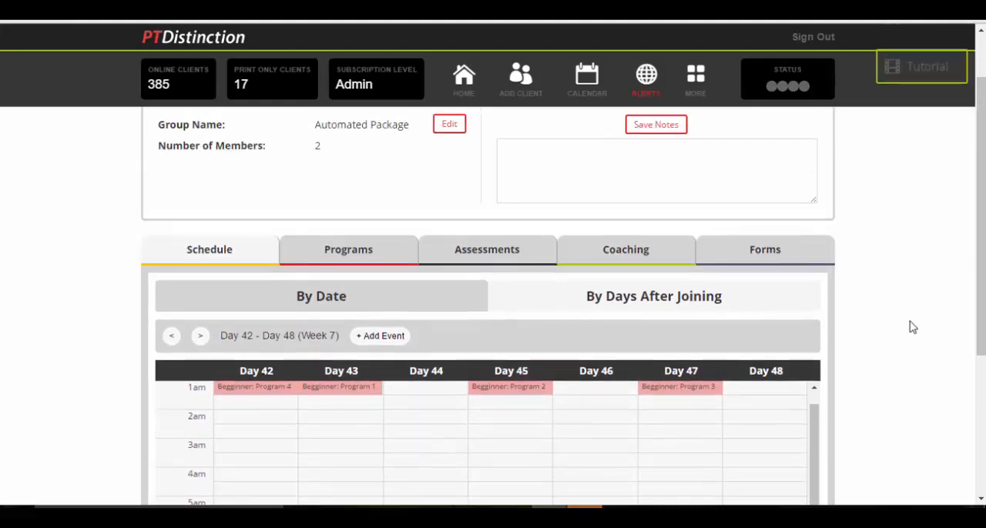
pyautogui.scroll(1, 912, 327)
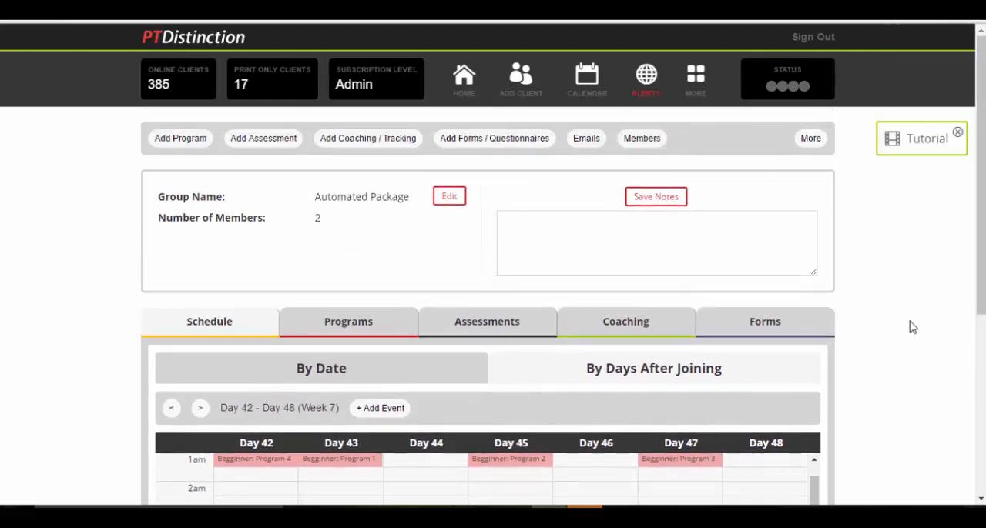
pyautogui.scroll(-1, 911, 327)
pyautogui.scroll(-1, 912, 328)
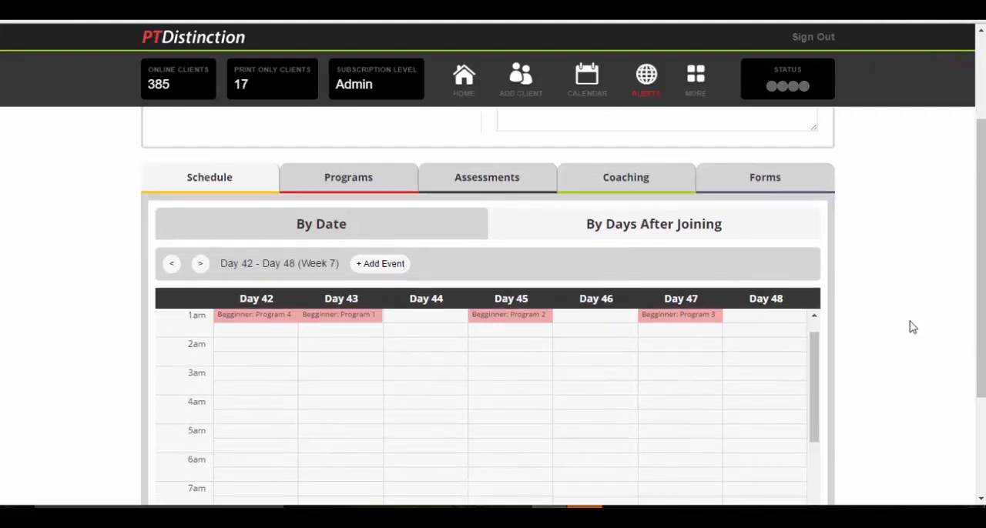
pyautogui.scroll(2, 912, 328)
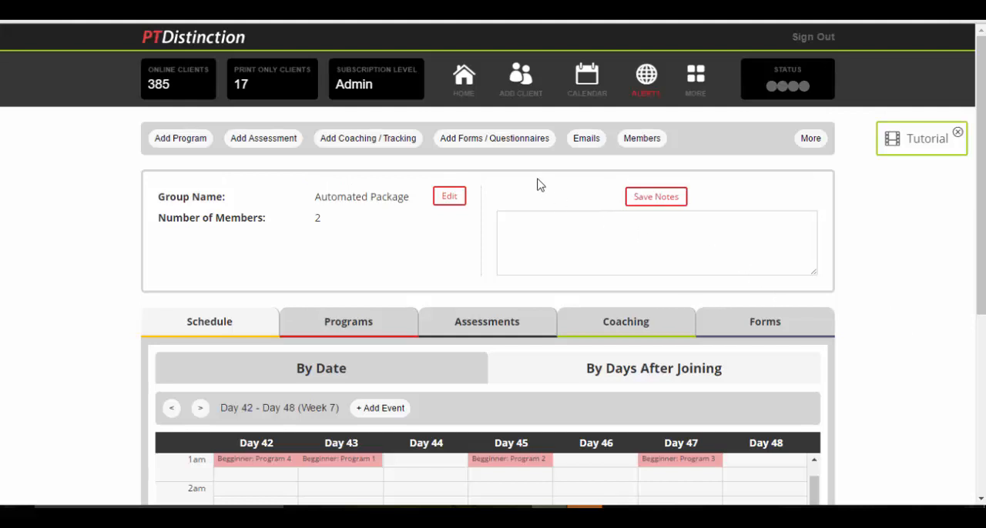
# Fill in a new male online client's first name, surname and email, and assign only the Automated Package group with Copy enabled
pyautogui.click(519, 82)
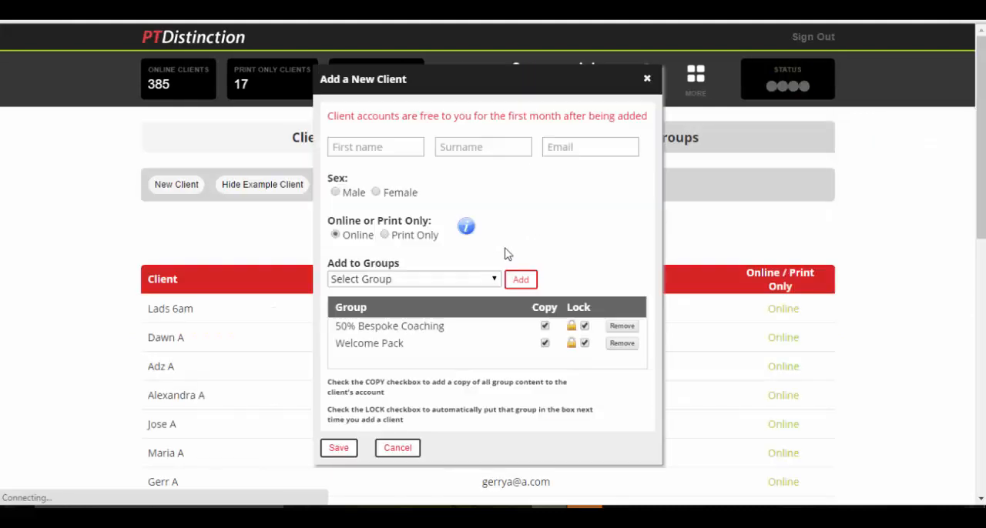
pyautogui.click(366, 140)
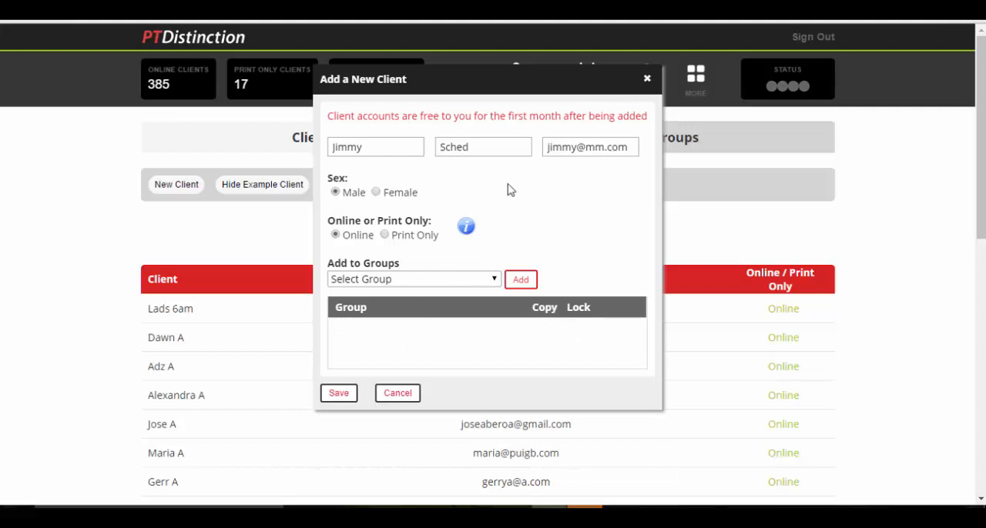
pyautogui.click(491, 279)
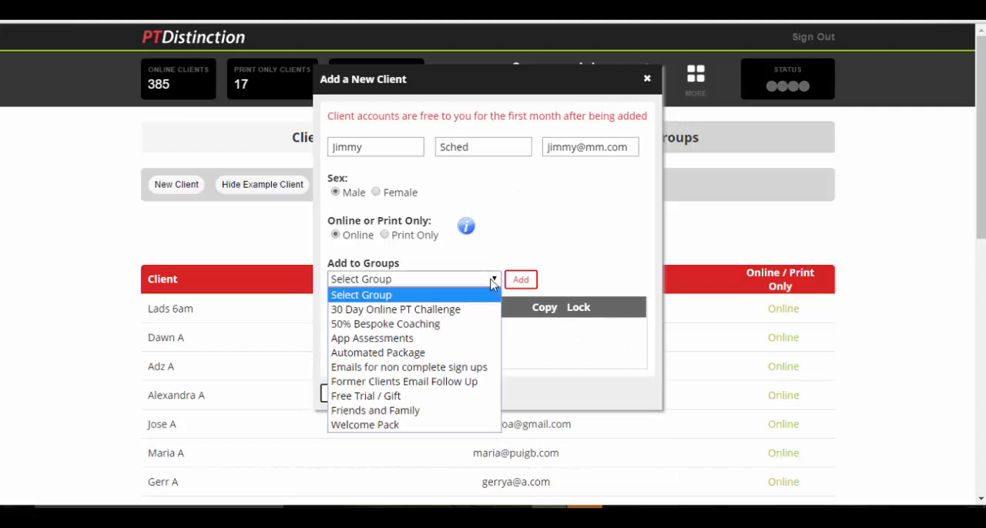
pyautogui.click(410, 353)
pyautogui.click(520, 280)
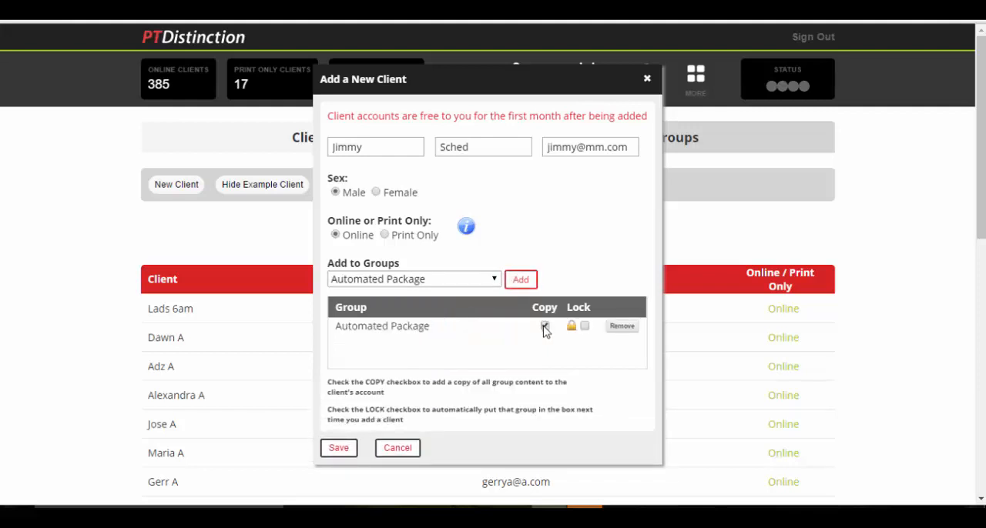
# Save the new client and skip emailing the login details
pyautogui.scroll(-1, 539, 331)
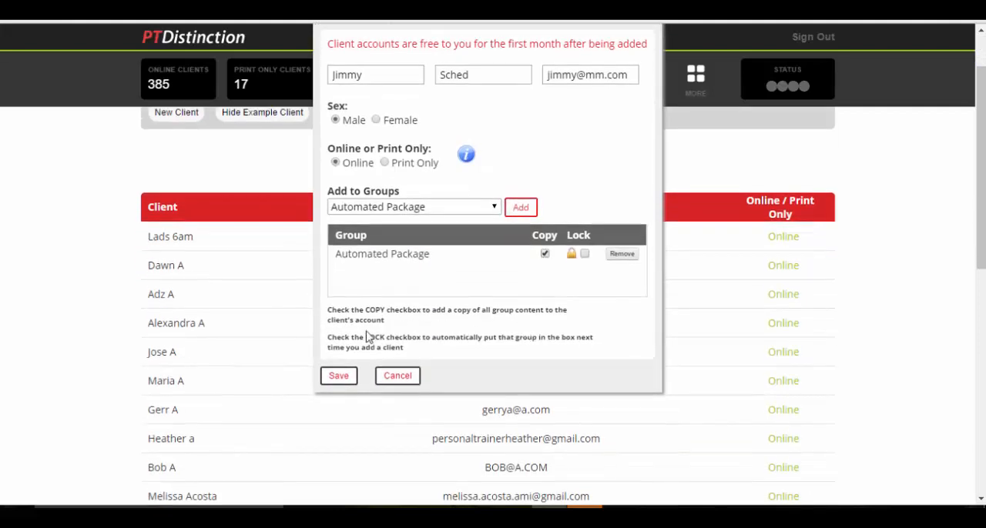
pyautogui.click(343, 377)
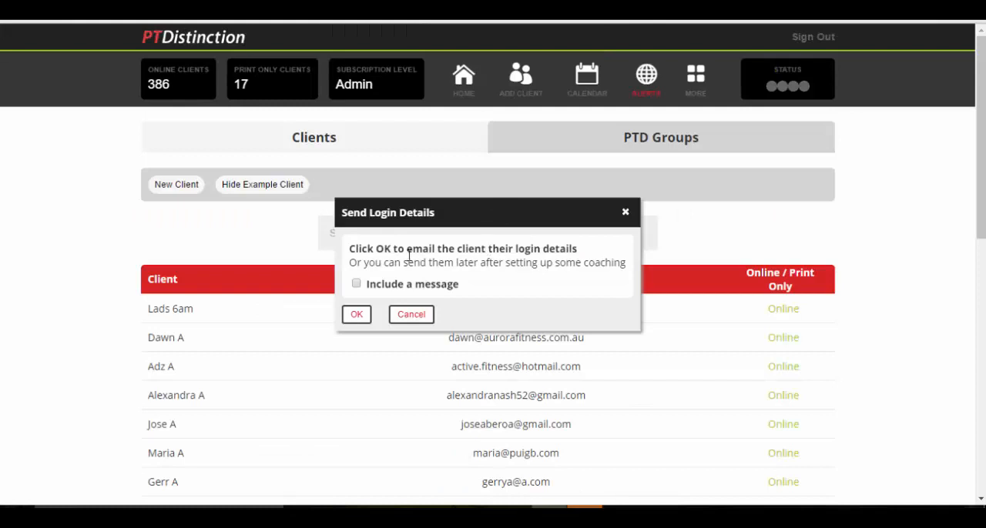
pyautogui.click(408, 316)
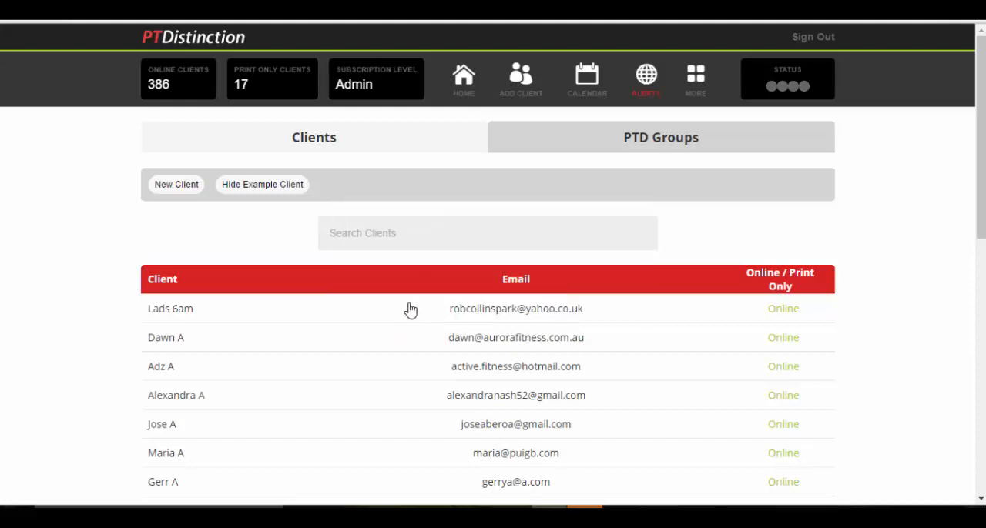
# Find the newly added client from the home page and open the client's dashboard
pyautogui.click(462, 79)
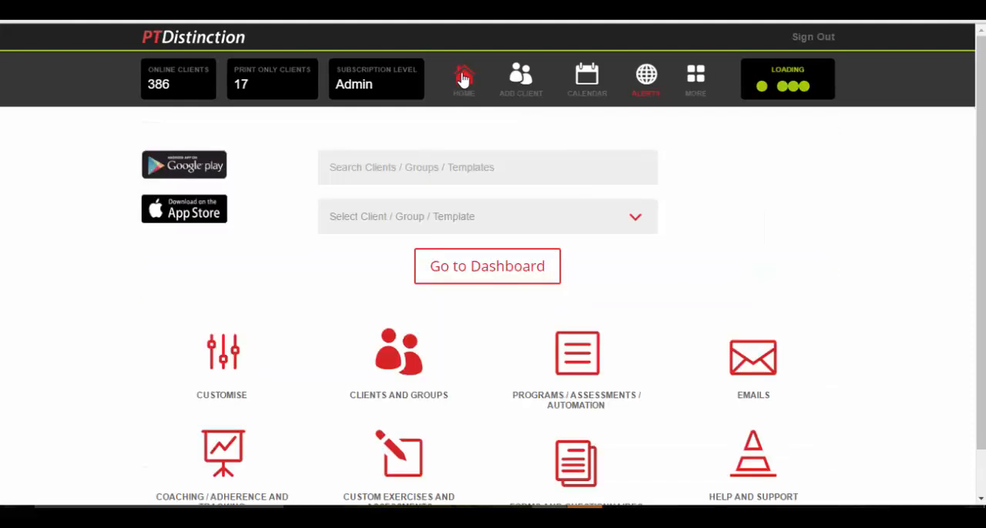
pyautogui.click(423, 167)
pyautogui.write('jimm')
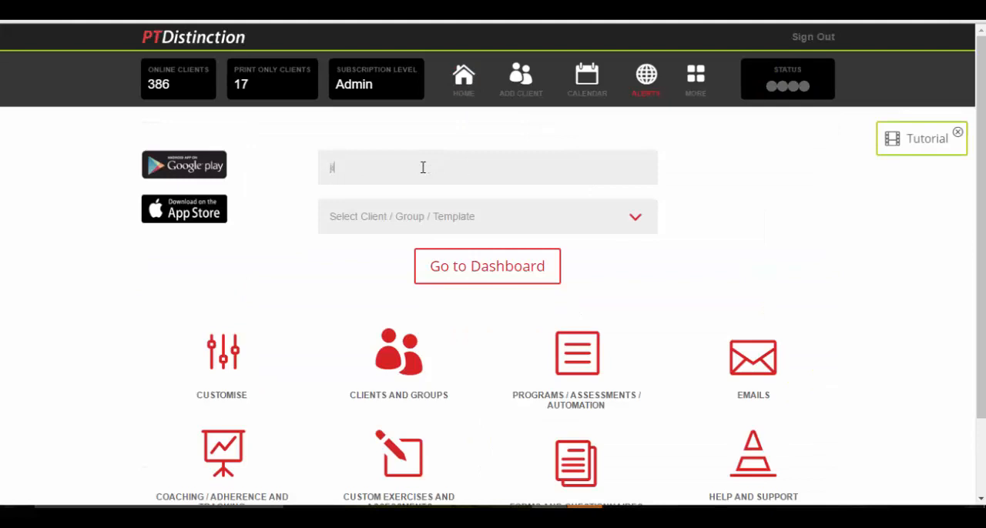
pyautogui.click(363, 219)
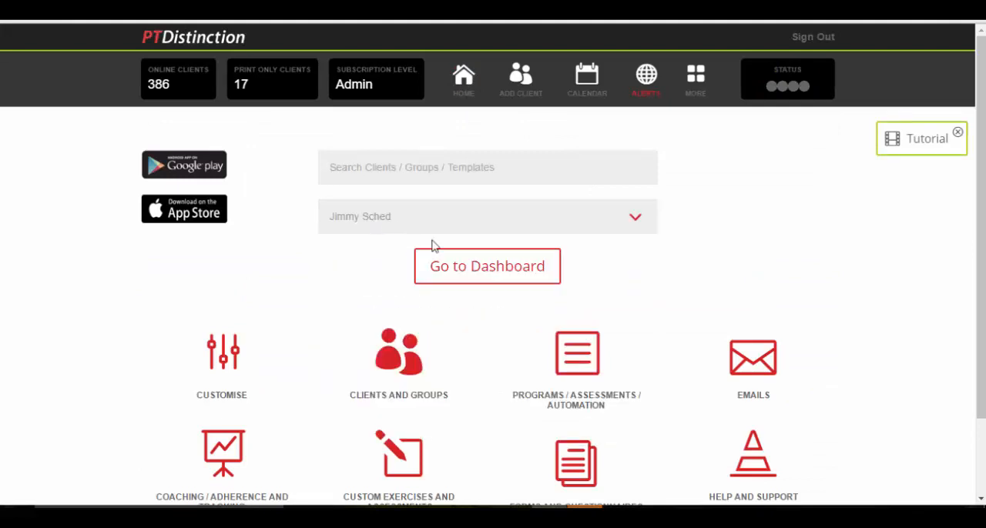
pyautogui.click(471, 270)
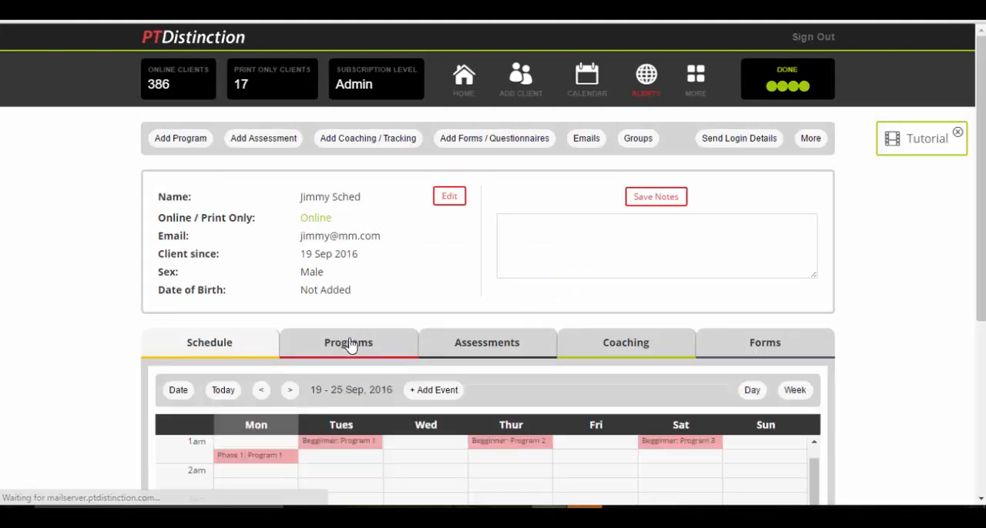
# Check the client's list of copied programs and examine the schedule week by week through 10 - 16 Oct, 2016
pyautogui.click(356, 343)
pyautogui.scroll(-1, 832, 320)
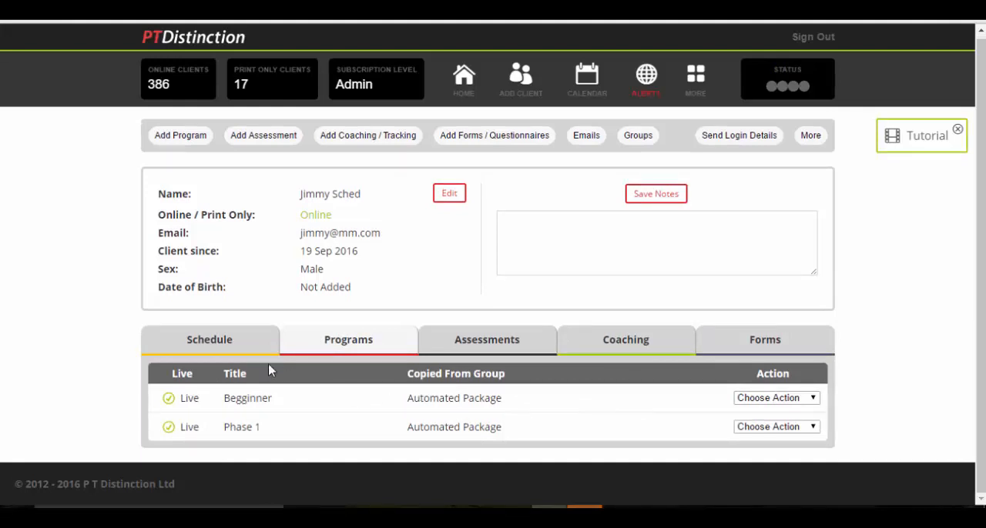
pyautogui.click(216, 346)
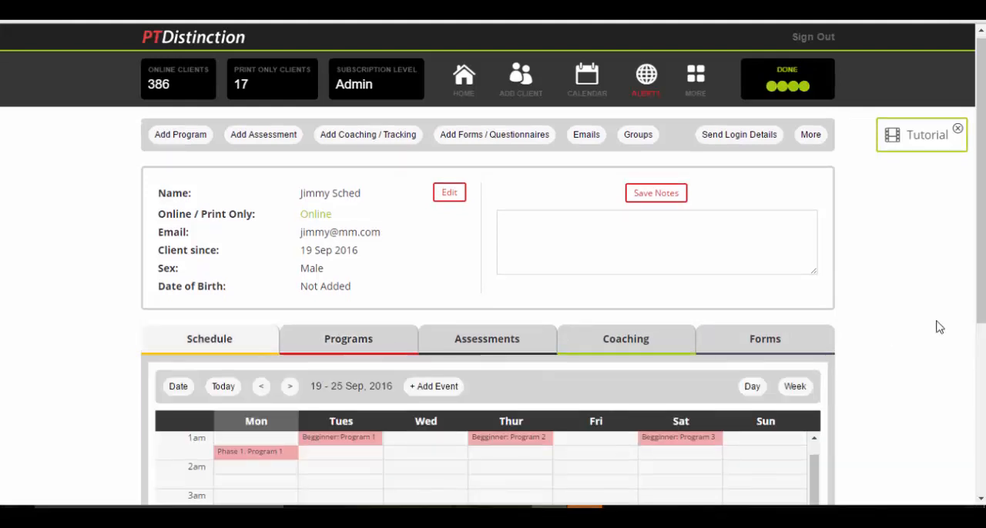
pyautogui.scroll(-1, 847, 354)
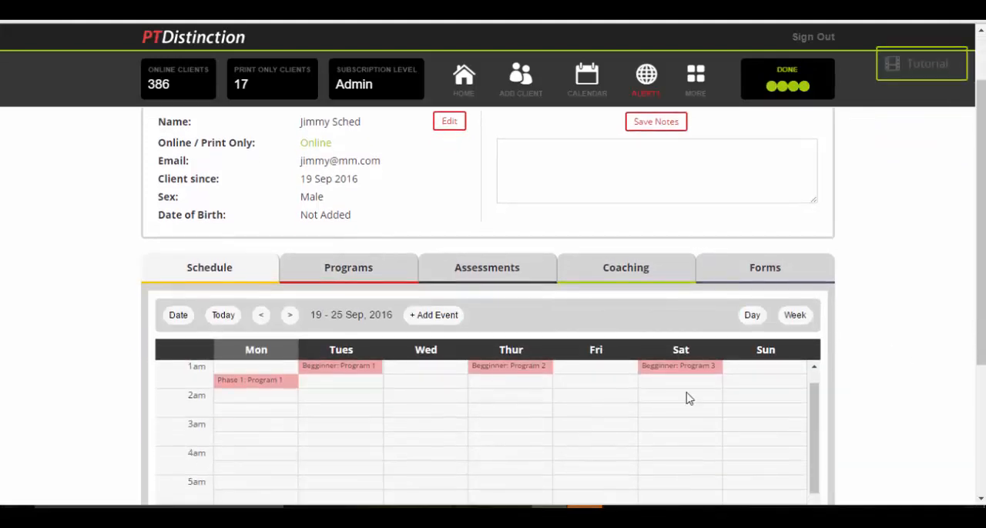
pyautogui.click(288, 317)
pyautogui.click(288, 318)
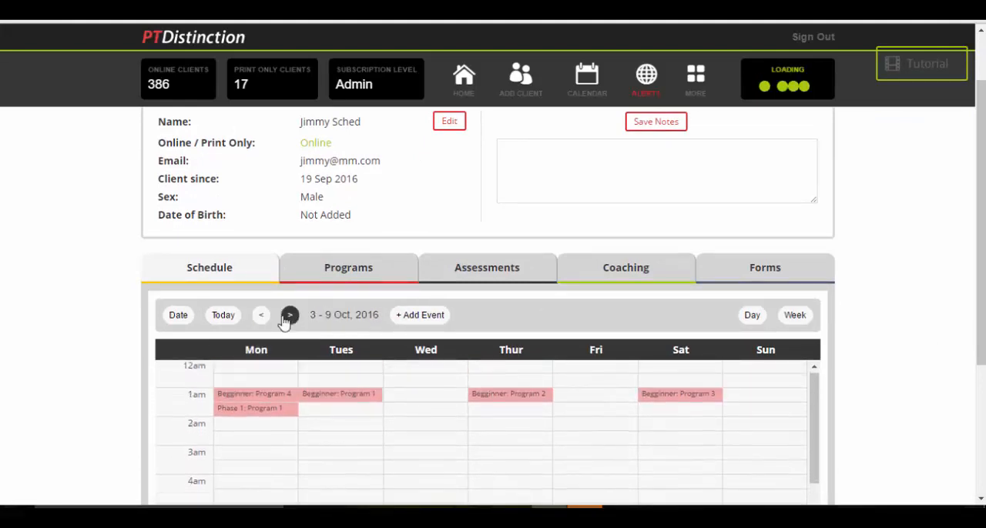
pyautogui.click(283, 320)
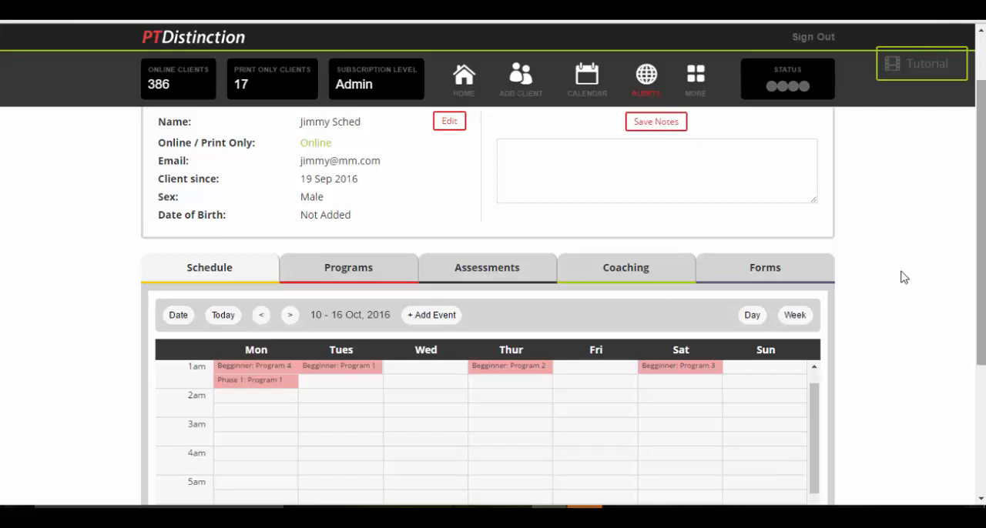
pyautogui.scroll(-1, 897, 277)
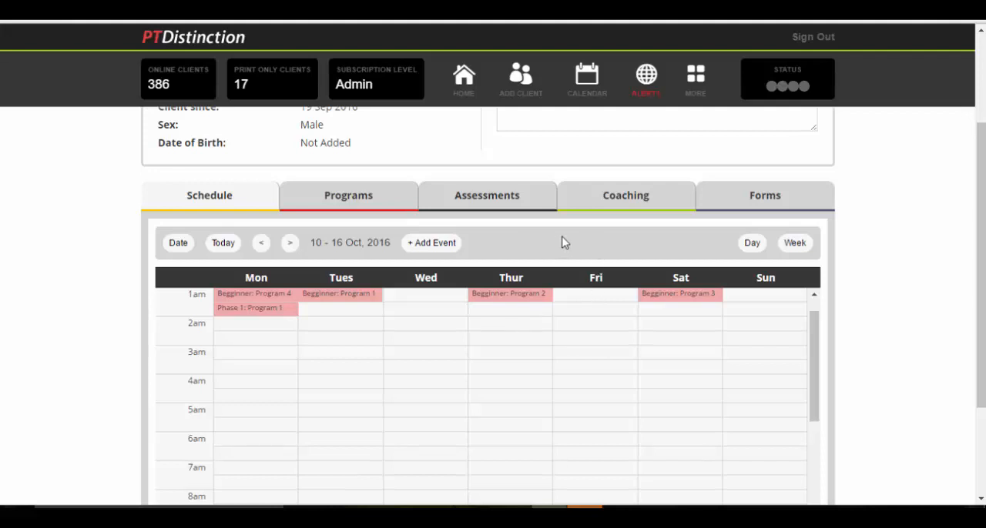
pyautogui.scroll(-1, 888, 236)
pyautogui.scroll(1, 887, 237)
pyautogui.scroll(2, 887, 237)
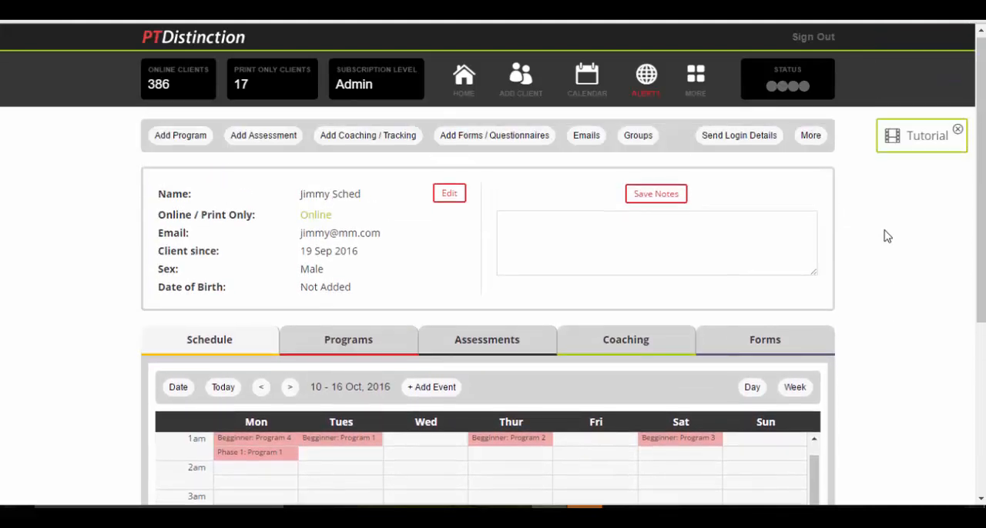